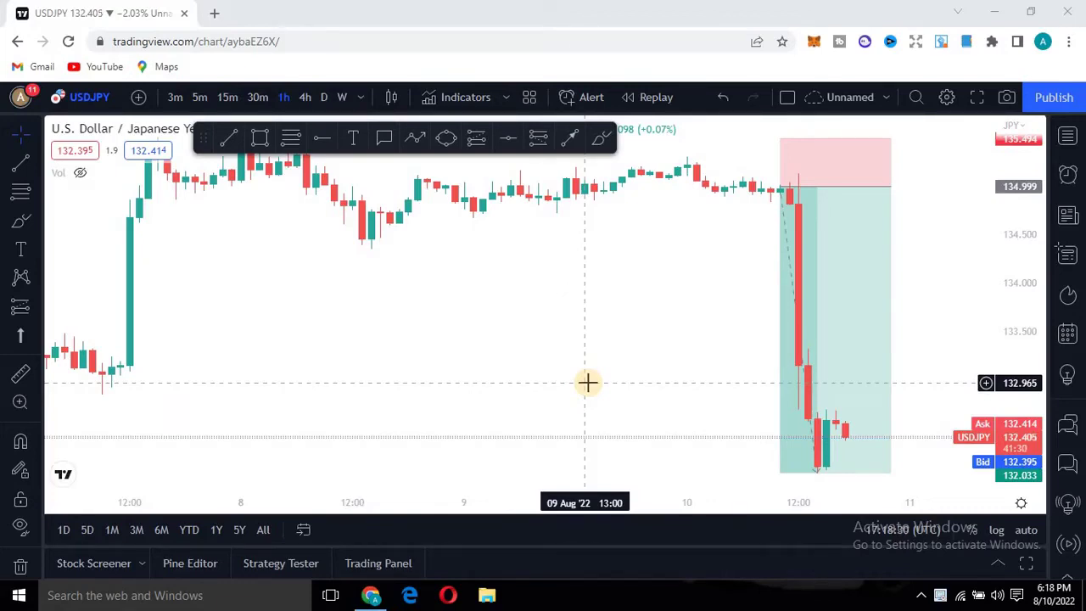
# Examine the short position's stop, target and risk/reward figures on the 1-hour chart.
pyautogui.click(790, 366)
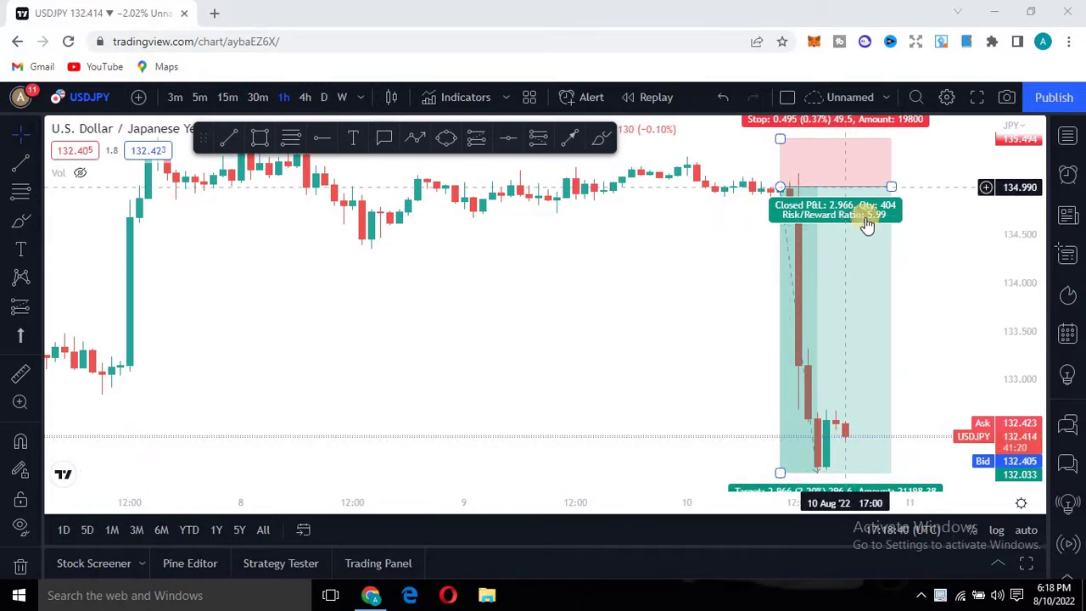
pyautogui.click(718, 299)
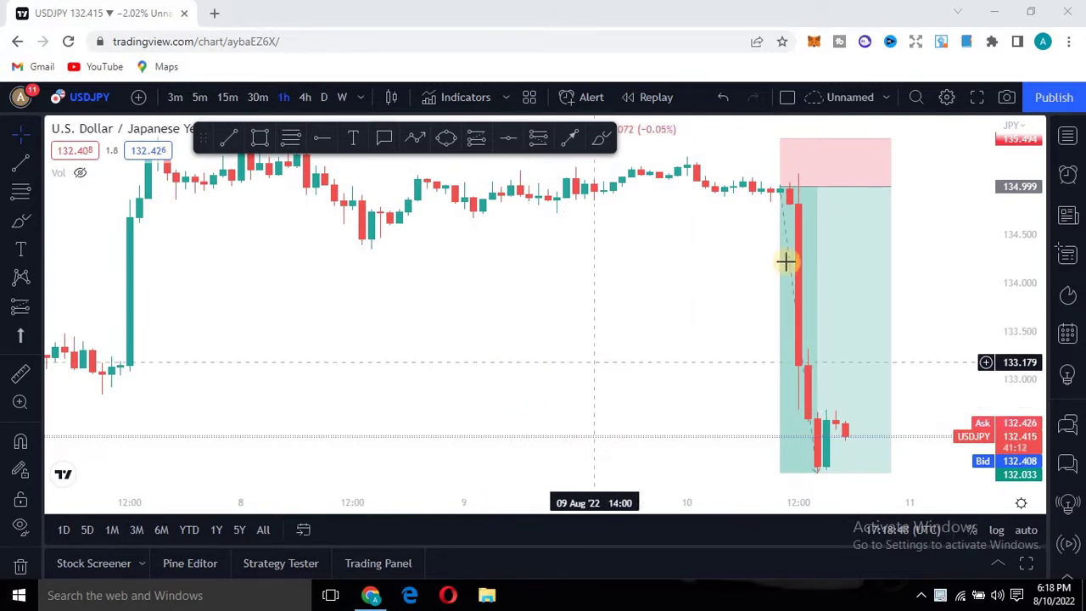
pyautogui.moveTo(790, 211)
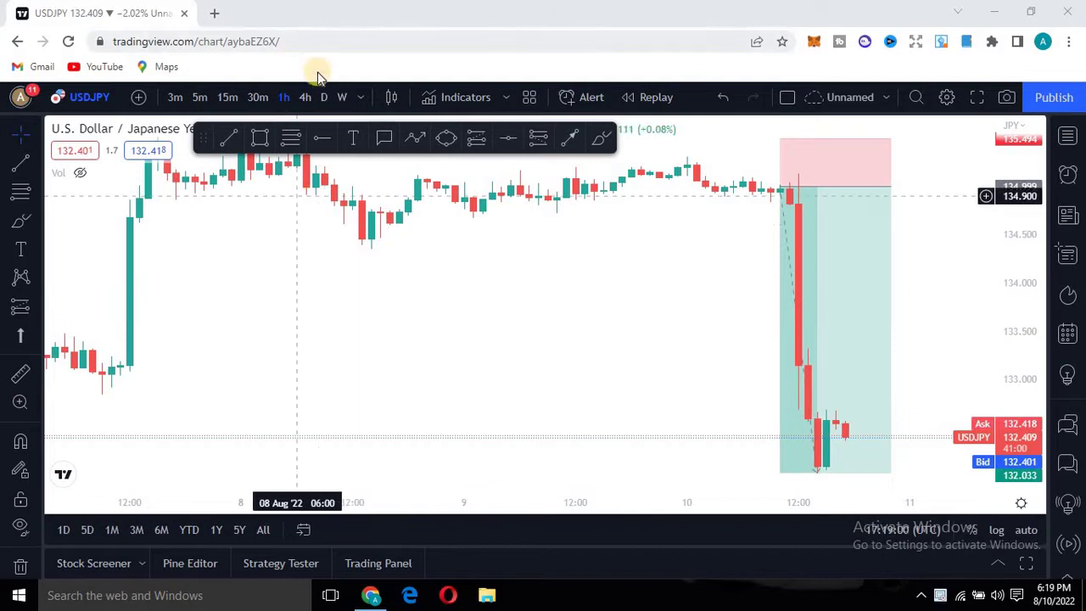
# Switch the chart to the daily timeframe and delete the short position drawing on the last candle.
pyautogui.click(323, 99)
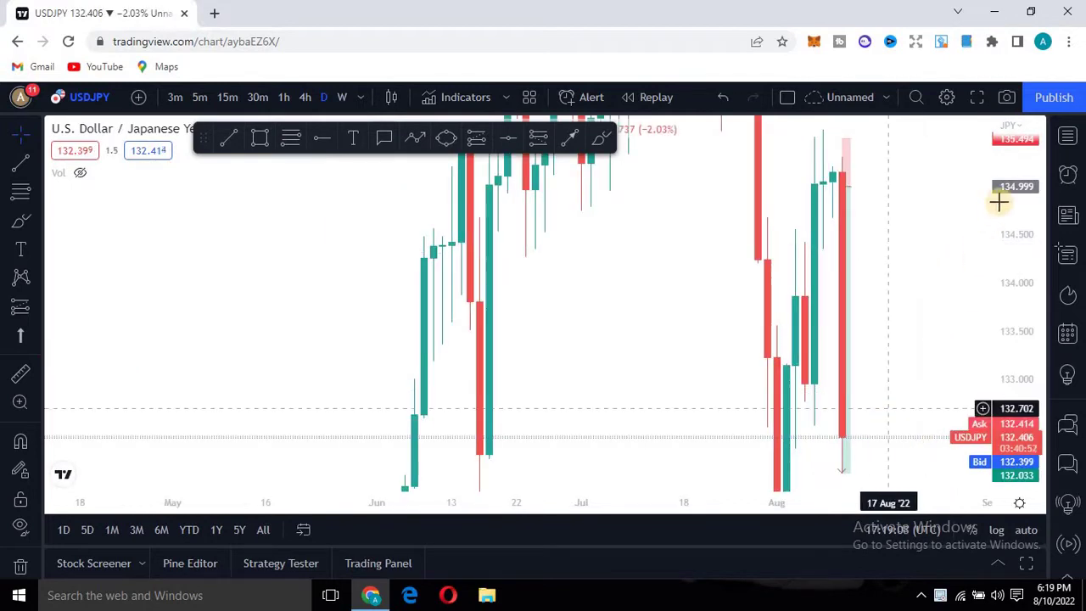
pyautogui.moveTo(1016, 236); pyautogui.dragTo(834, 388)
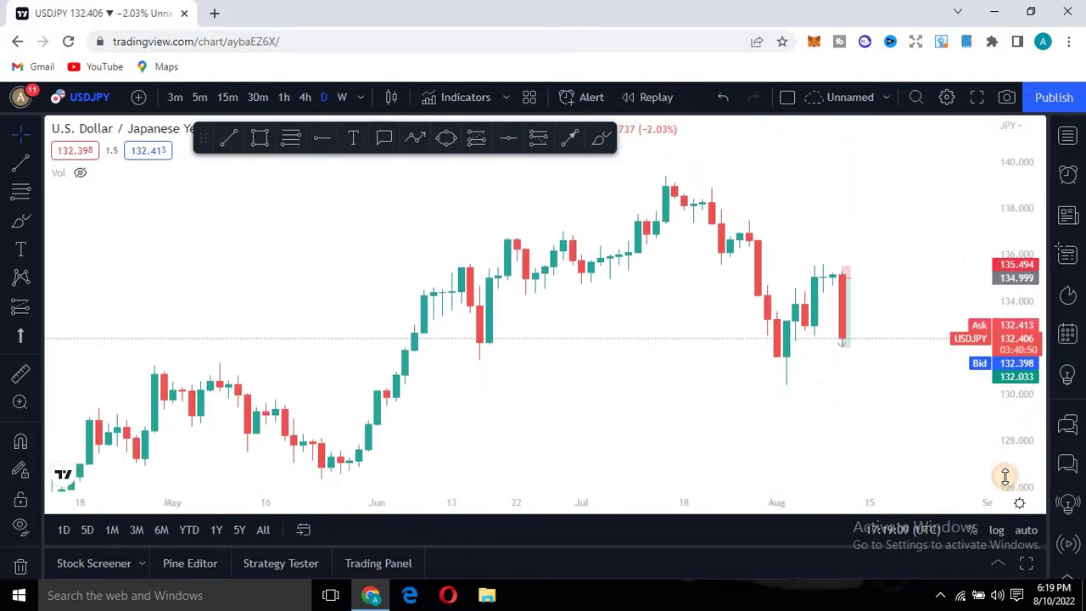
pyautogui.click(841, 343)
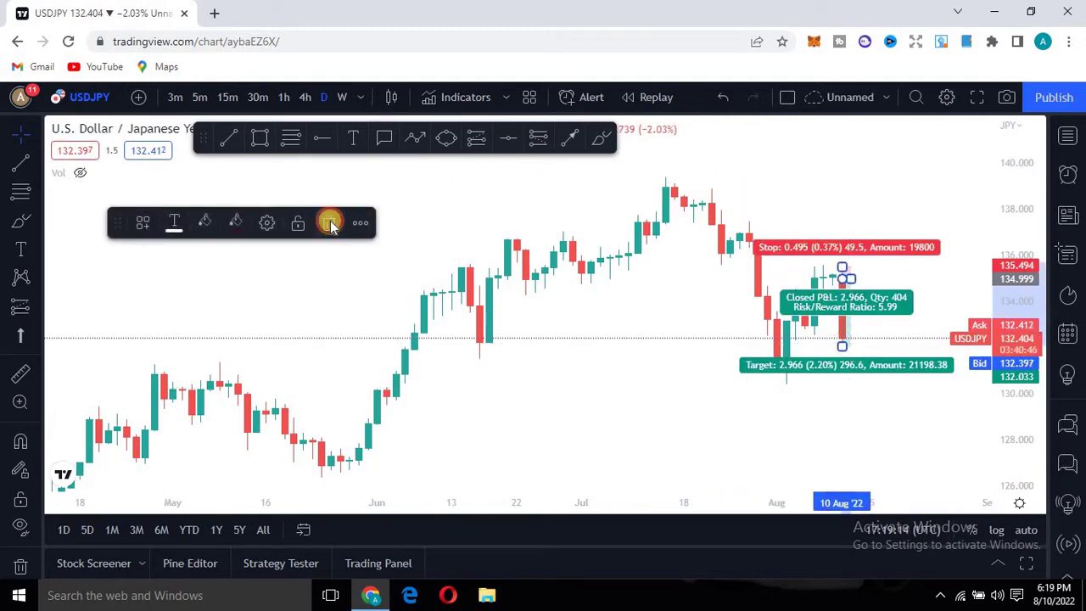
pyautogui.click(330, 223)
# Draw an ascending trend line under the lows from 08 Mar '22 at about 114.6 to 10 Aug '22 at about 137.8.
pyautogui.moveTo(497, 314); pyautogui.dragTo(470, 300)
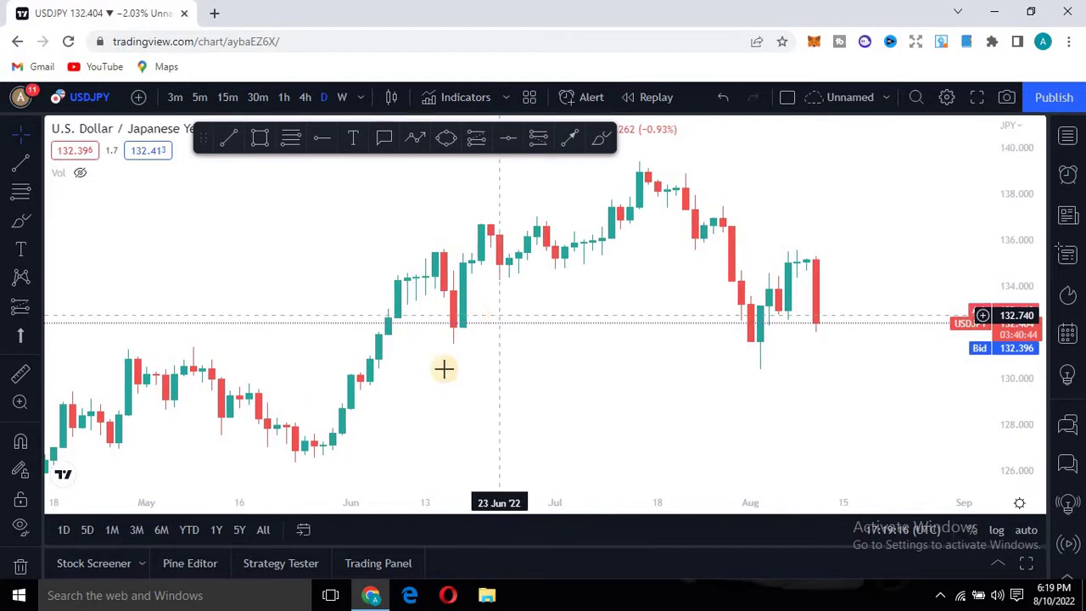
pyautogui.moveTo(402, 478)
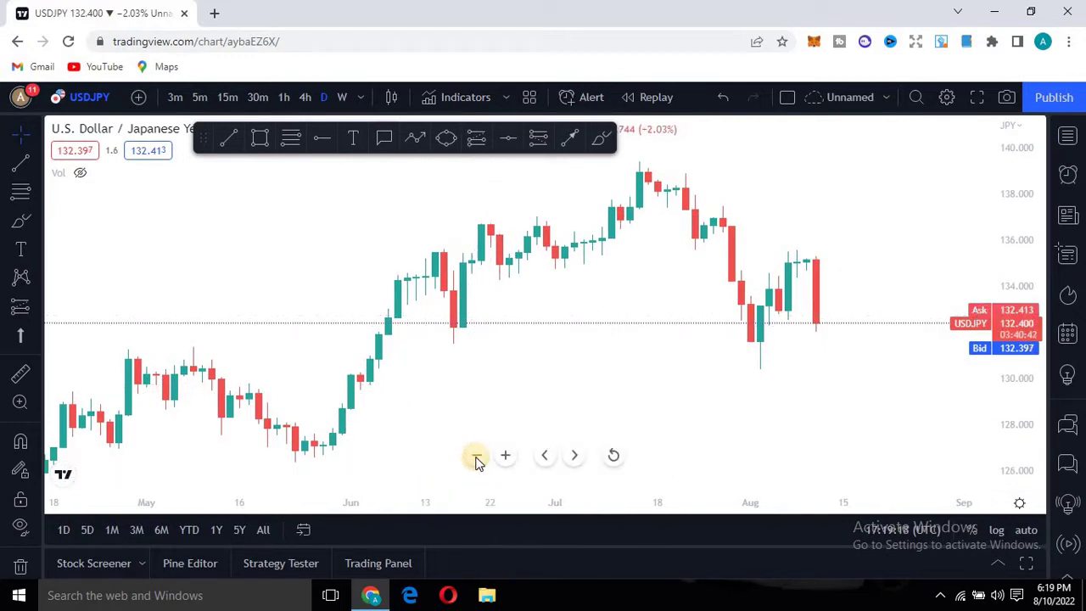
pyautogui.click(477, 457)
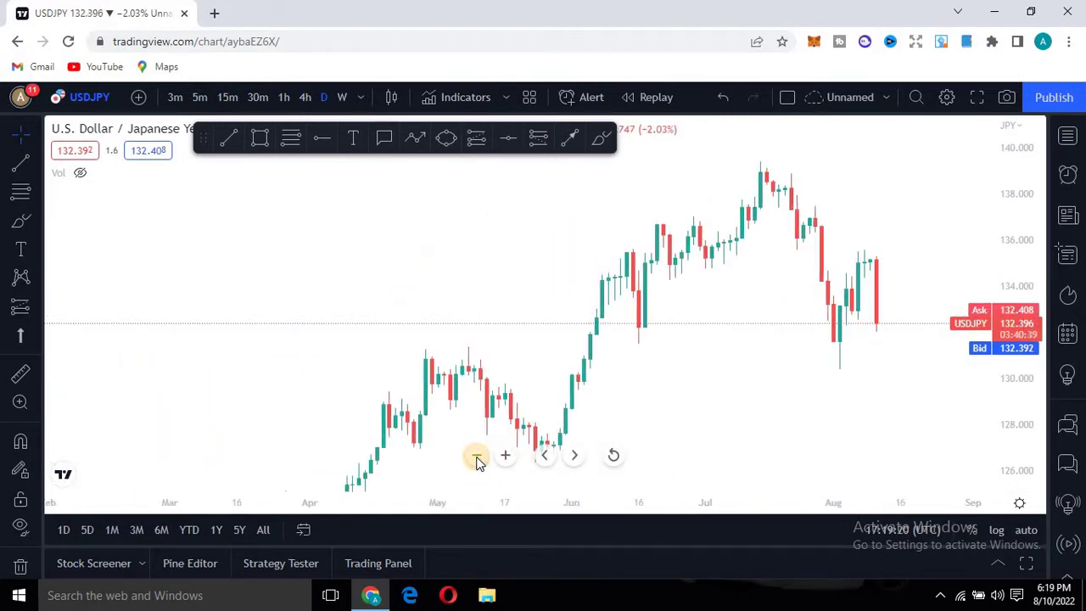
pyautogui.click(477, 457)
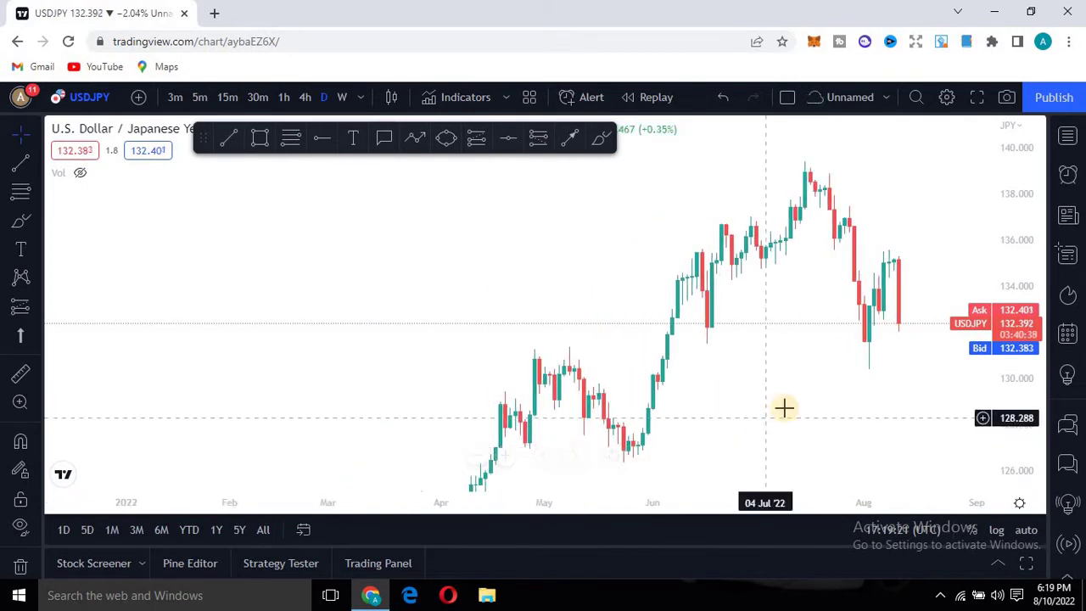
pyautogui.moveTo(649, 399); pyautogui.dragTo(545, 408)
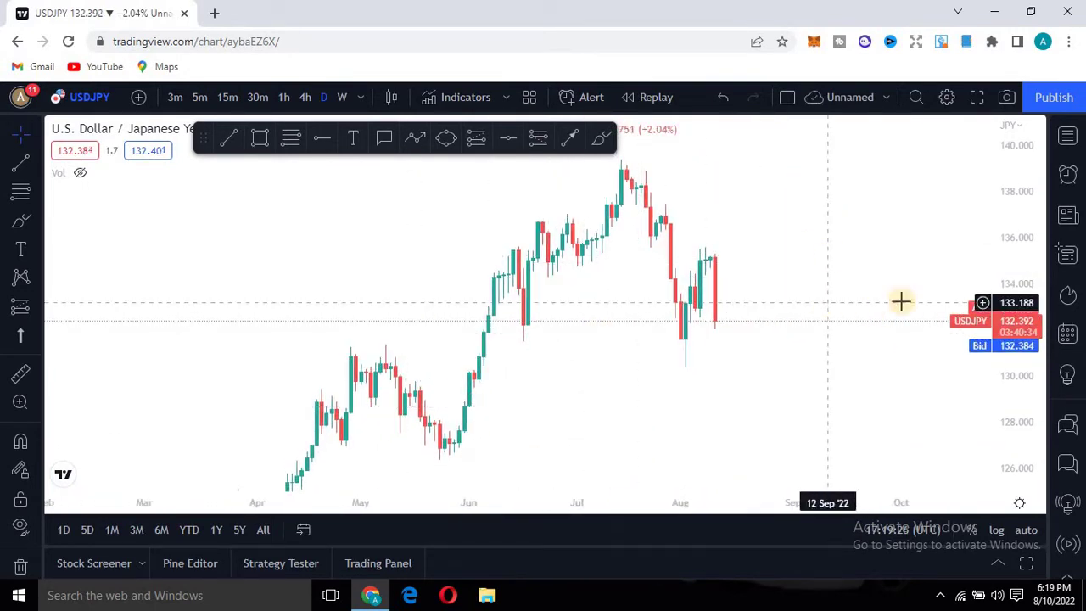
pyautogui.moveTo(1007, 321); pyautogui.dragTo(1002, 393)
pyautogui.moveTo(870, 343); pyautogui.dragTo(916, 280)
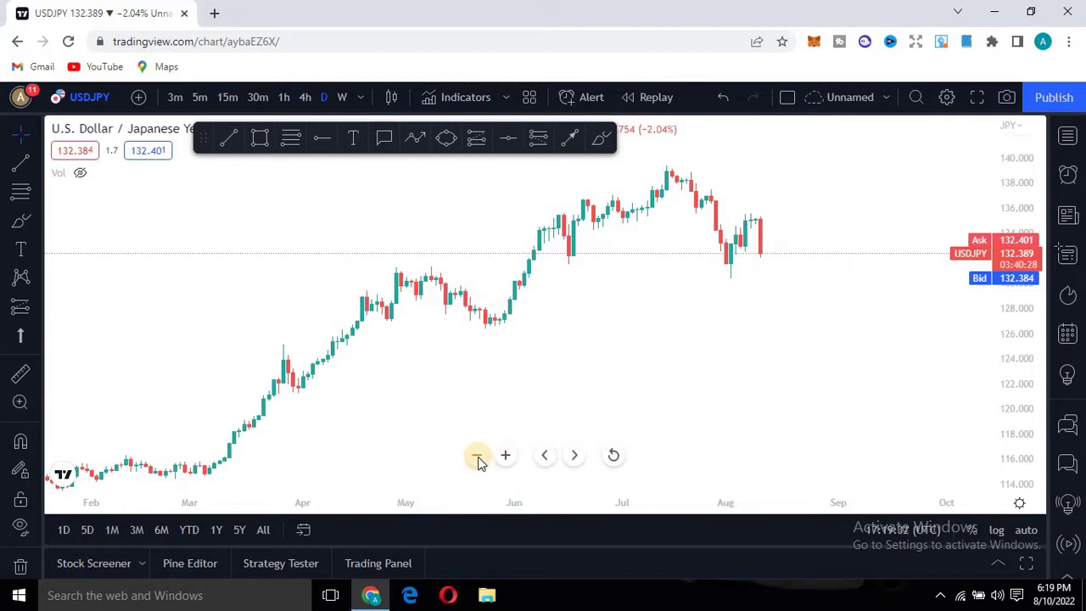
pyautogui.click(478, 458)
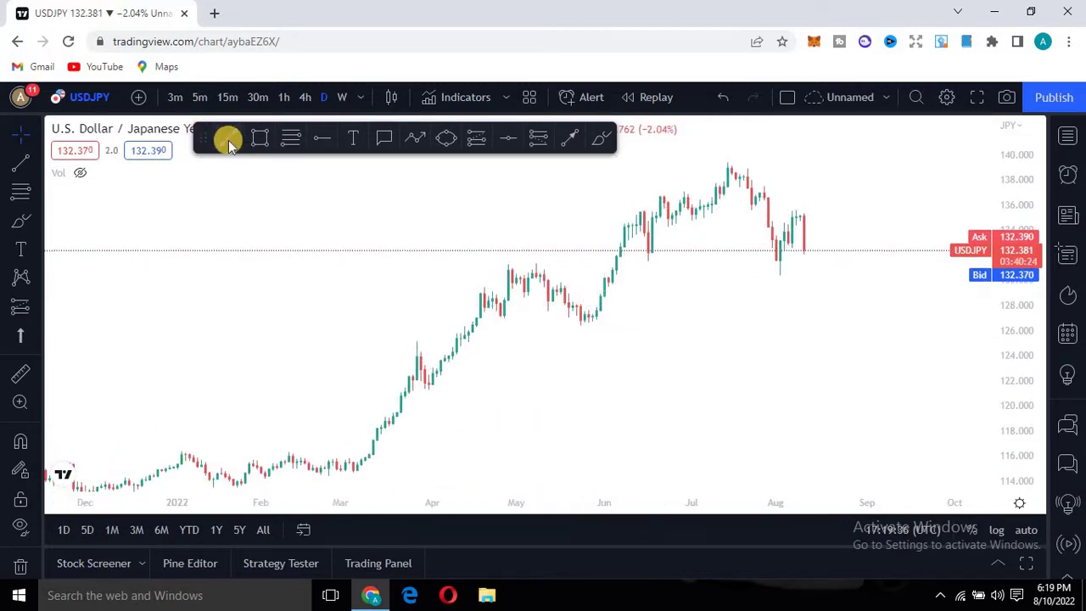
pyautogui.moveTo(228, 139)
pyautogui.mouseDown()
pyautogui.moveTo(425, 368)
pyautogui.moveTo(375, 424)
pyautogui.moveTo(360, 472)
pyautogui.mouseUp()
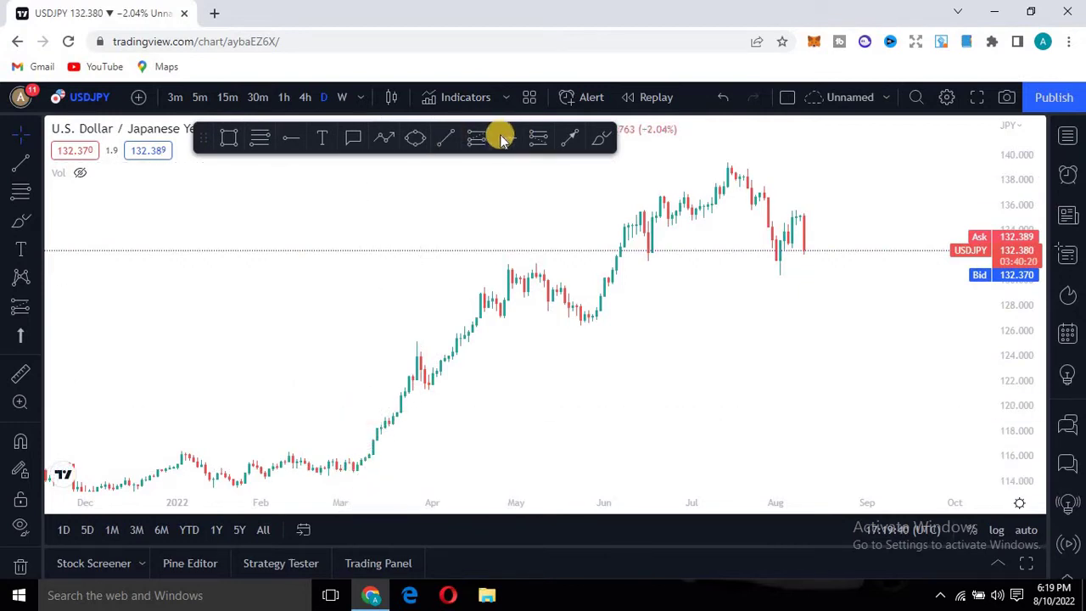
pyautogui.click(444, 140)
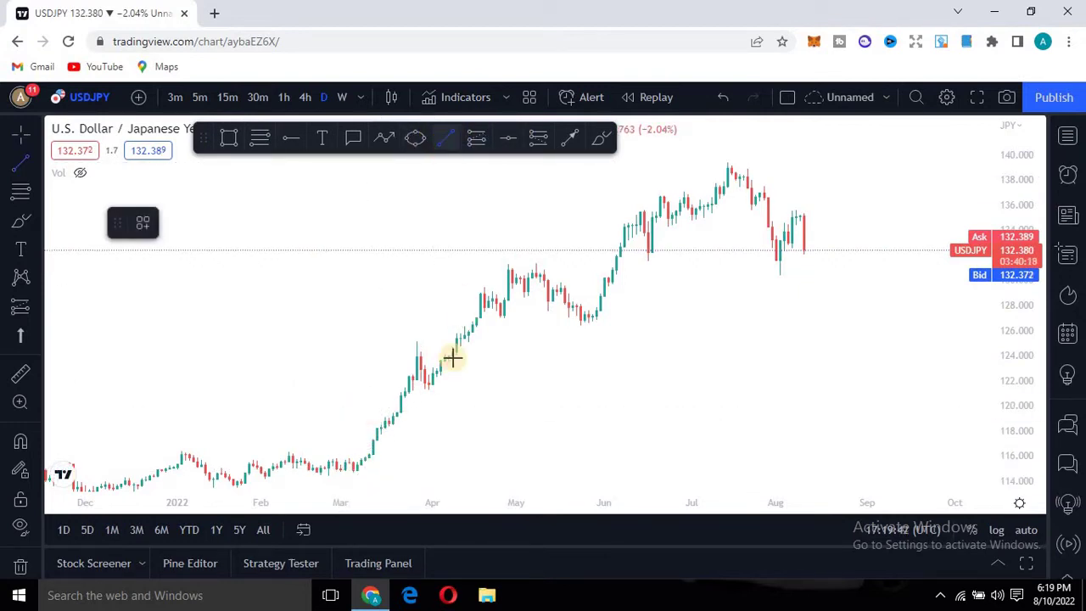
pyautogui.moveTo(536, 375); pyautogui.dragTo(804, 182)
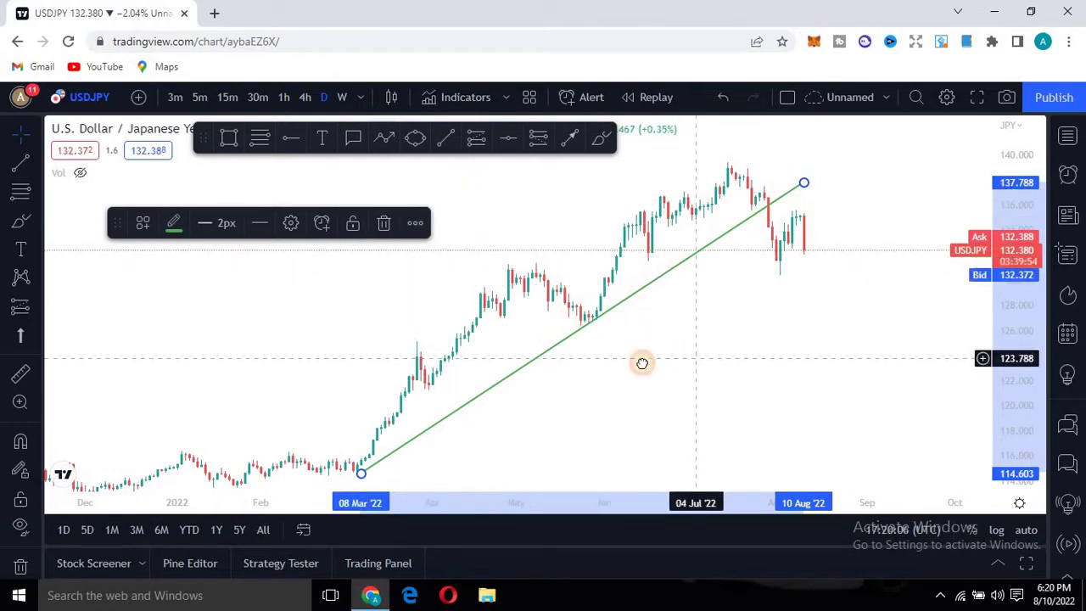
# Draw a thin rectangle zone between about 131.58 and 131.07, extending from 28 Apr '22 to 05 Sep '22.
pyautogui.moveTo(645, 364); pyautogui.dragTo(631, 364)
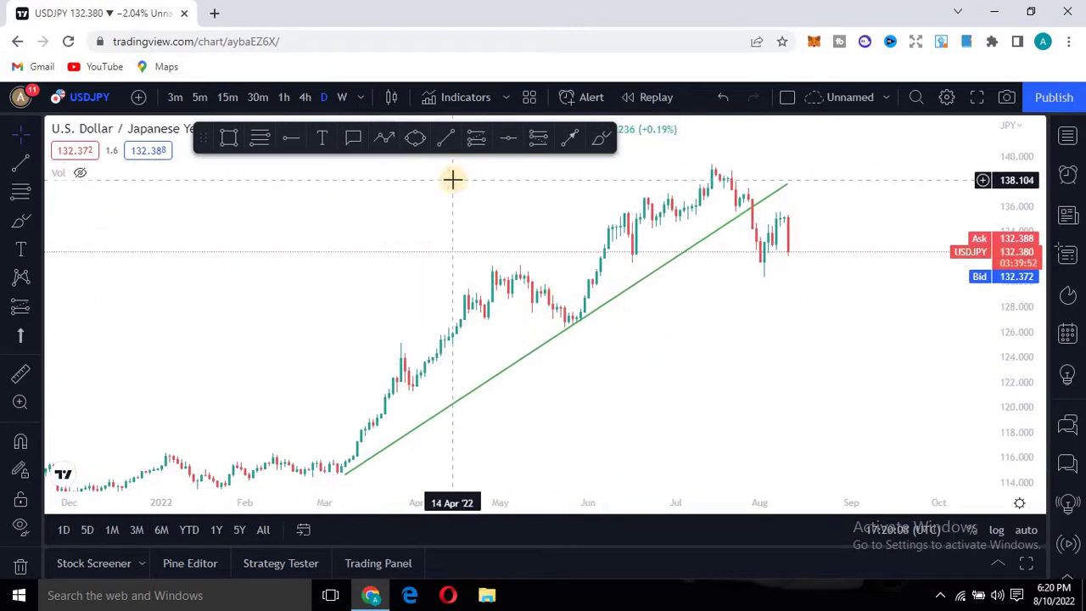
pyautogui.click(227, 138)
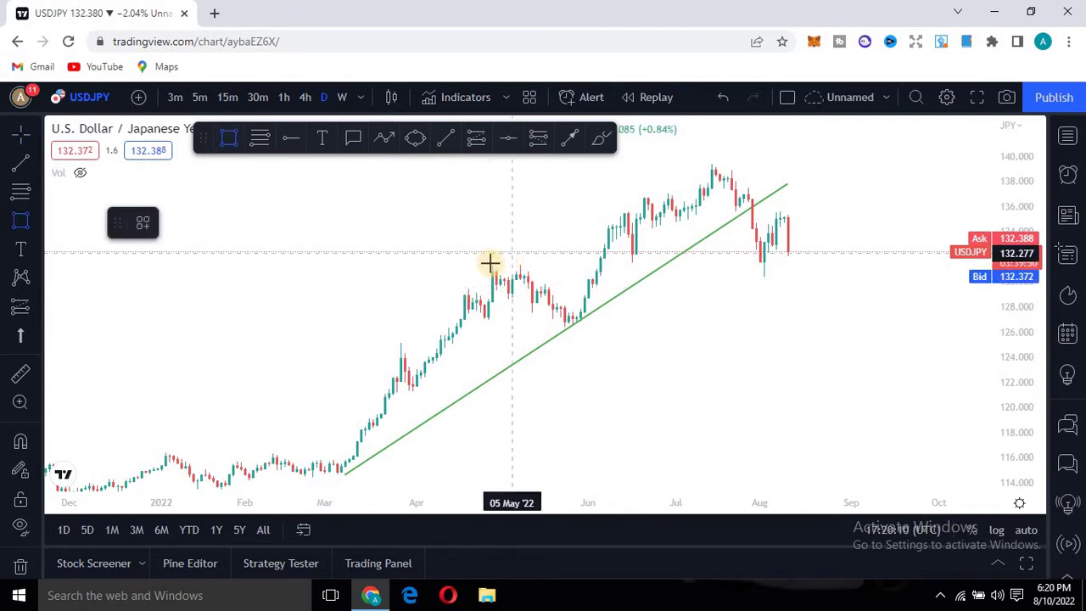
pyautogui.moveTo(493, 263)
pyautogui.mouseDown()
pyautogui.moveTo(725, 286)
pyautogui.moveTo(858, 267)
pyautogui.mouseUp()
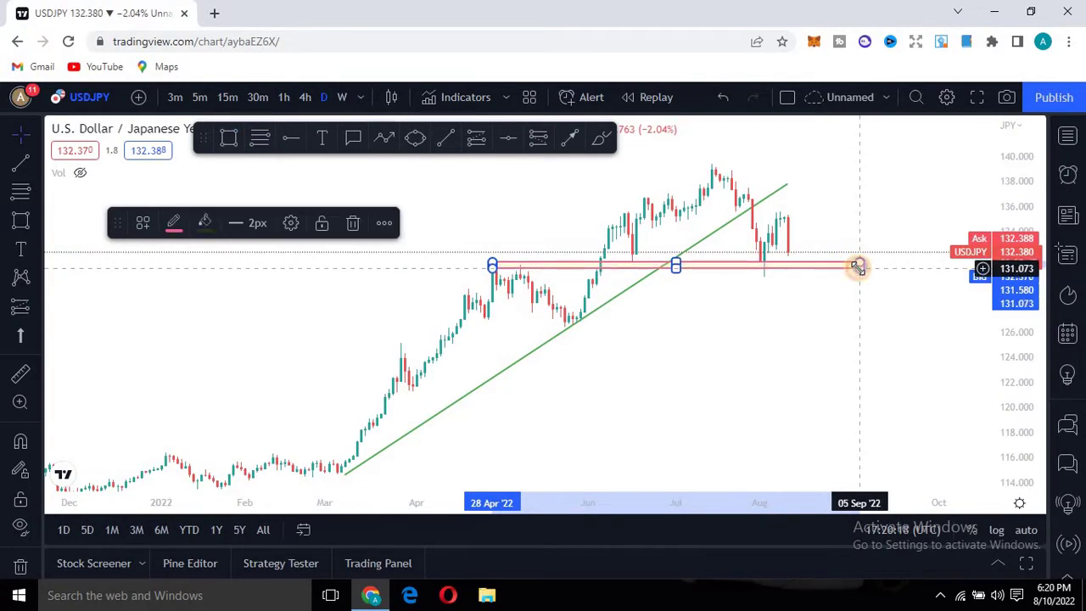
pyautogui.click(584, 390)
# Place three horizontal rays on the swing highs: about 135.57 on 14 Jun, 136.71 on 21 Jun and 138.93 on 13 Jul '22.
pyautogui.moveTo(585, 390); pyautogui.dragTo(534, 421)
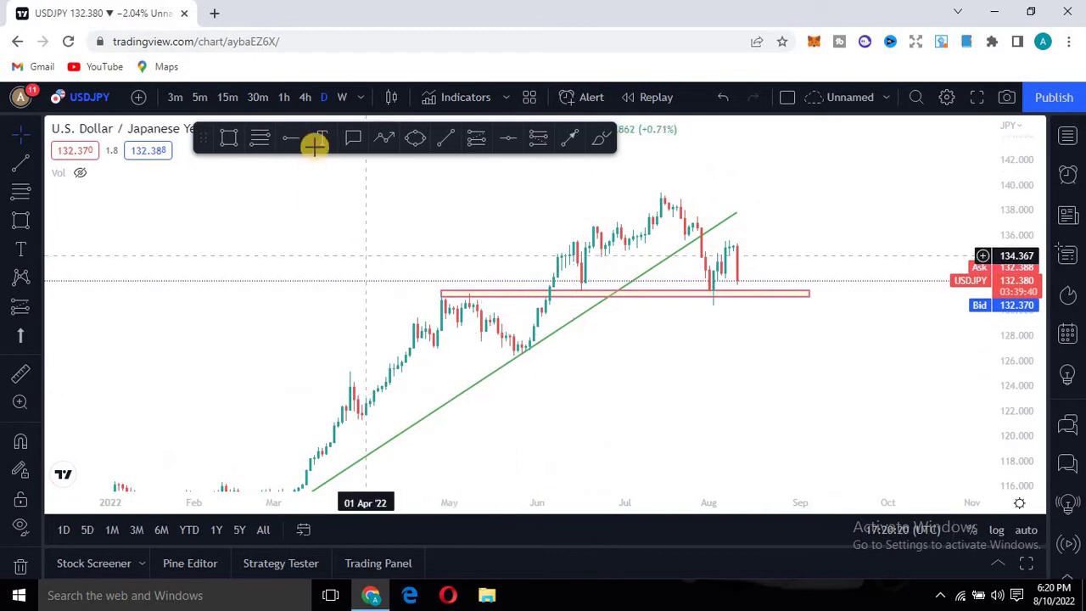
pyautogui.click(290, 137)
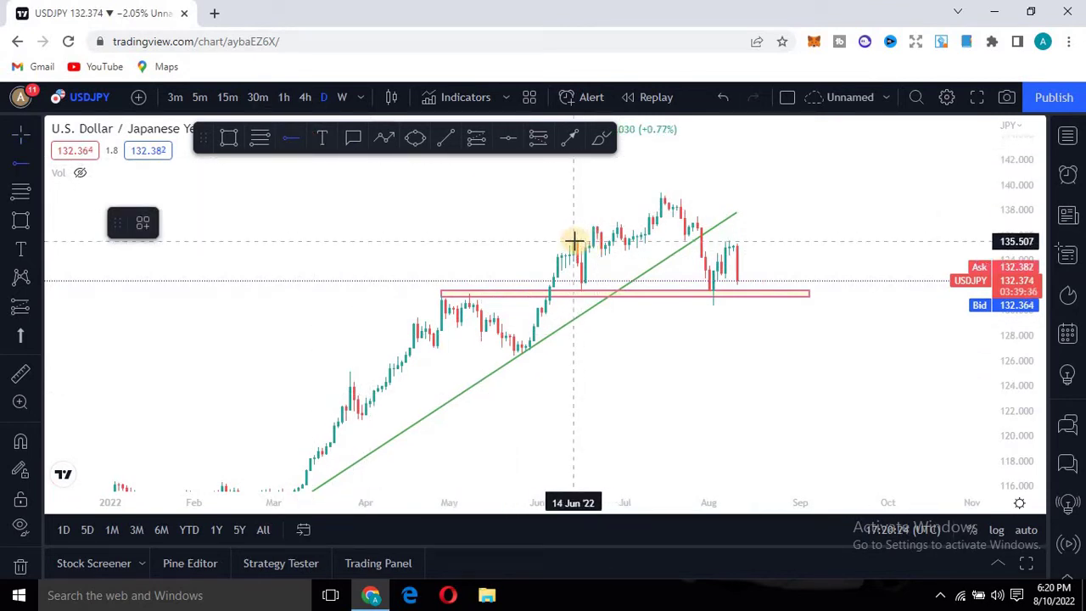
pyautogui.click(574, 241)
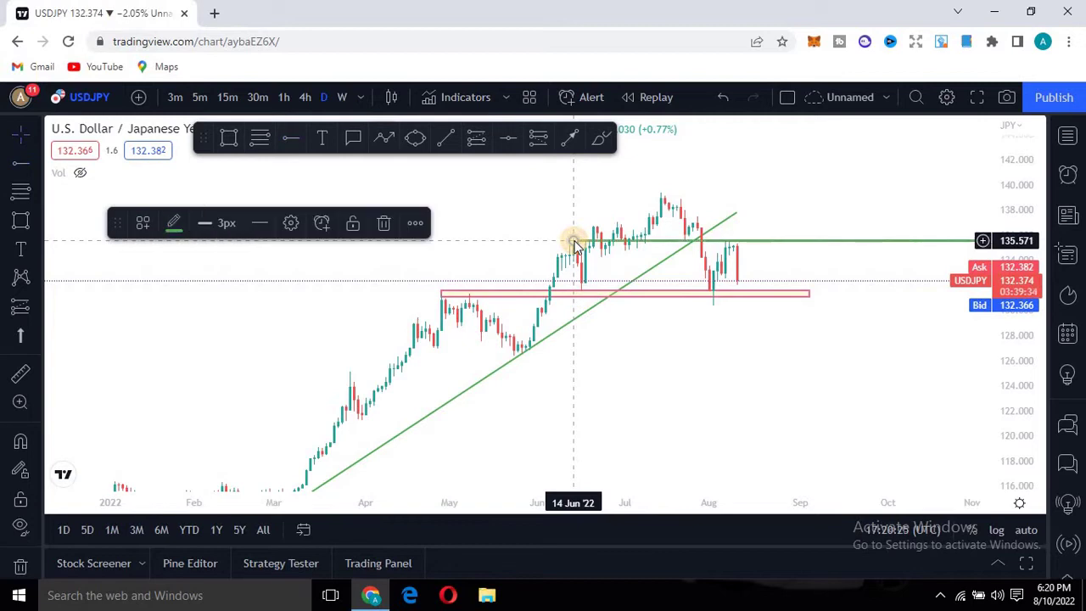
pyautogui.click(286, 139)
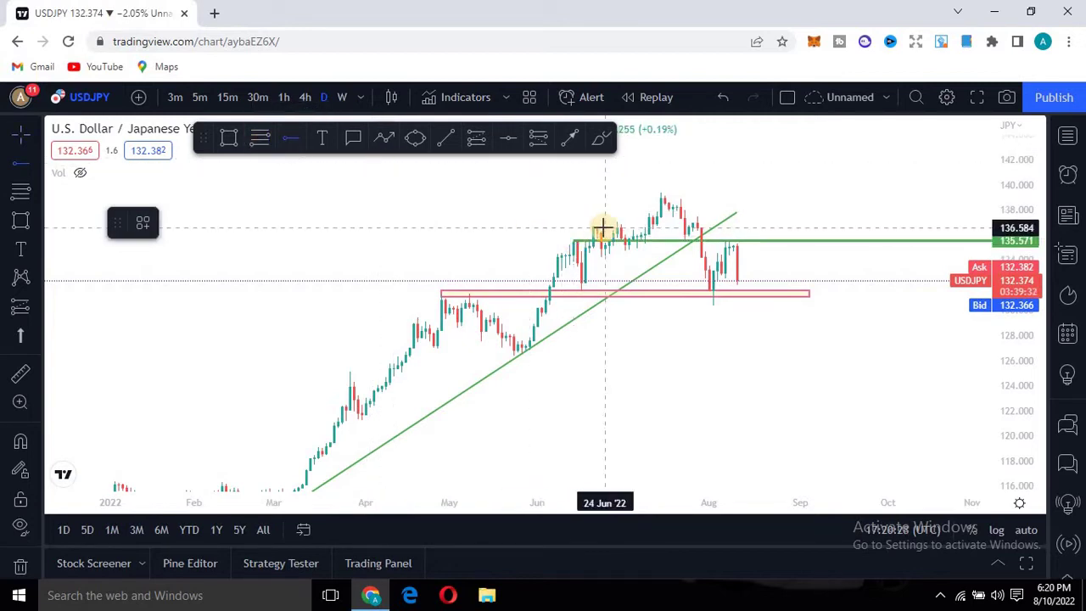
pyautogui.click(594, 226)
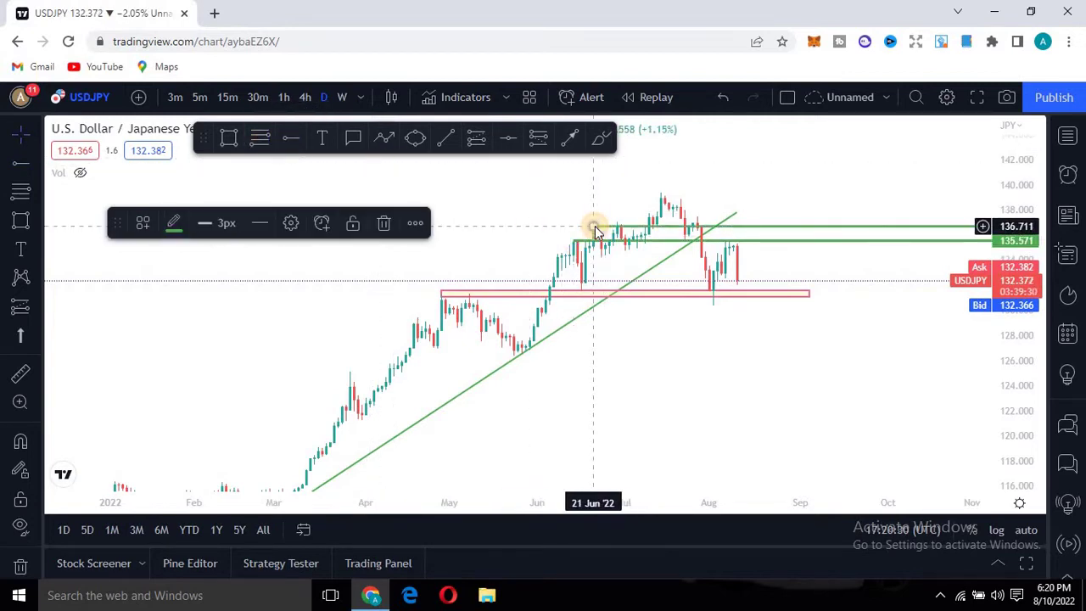
pyautogui.click(286, 139)
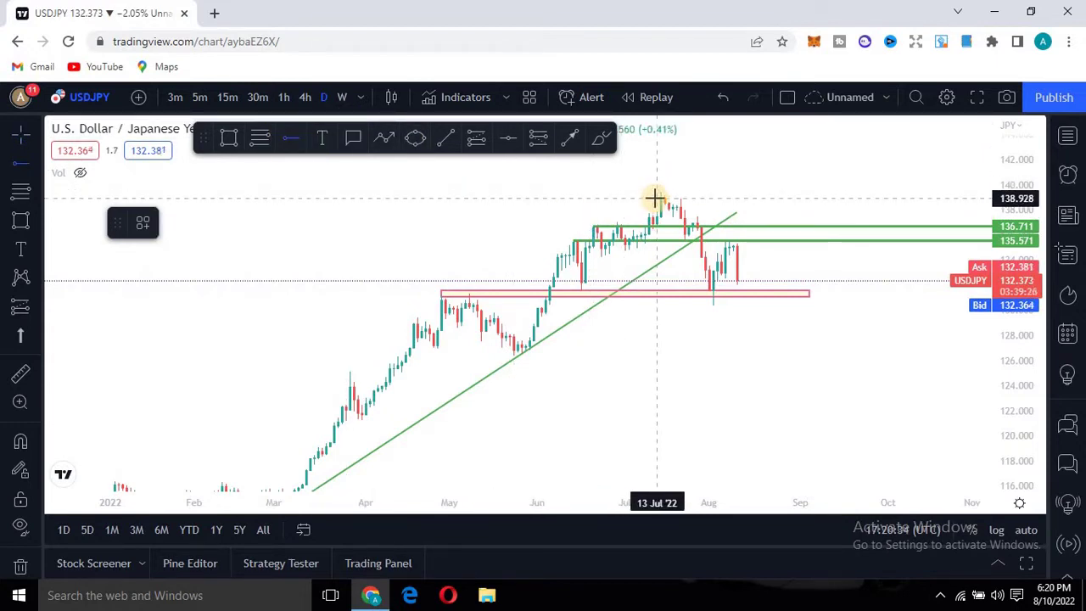
pyautogui.click(654, 199)
# Switch the chart to the 4-hour timeframe and fit the July–August price action with the drawn levels in view.
pyautogui.moveTo(743, 361); pyautogui.dragTo(705, 354)
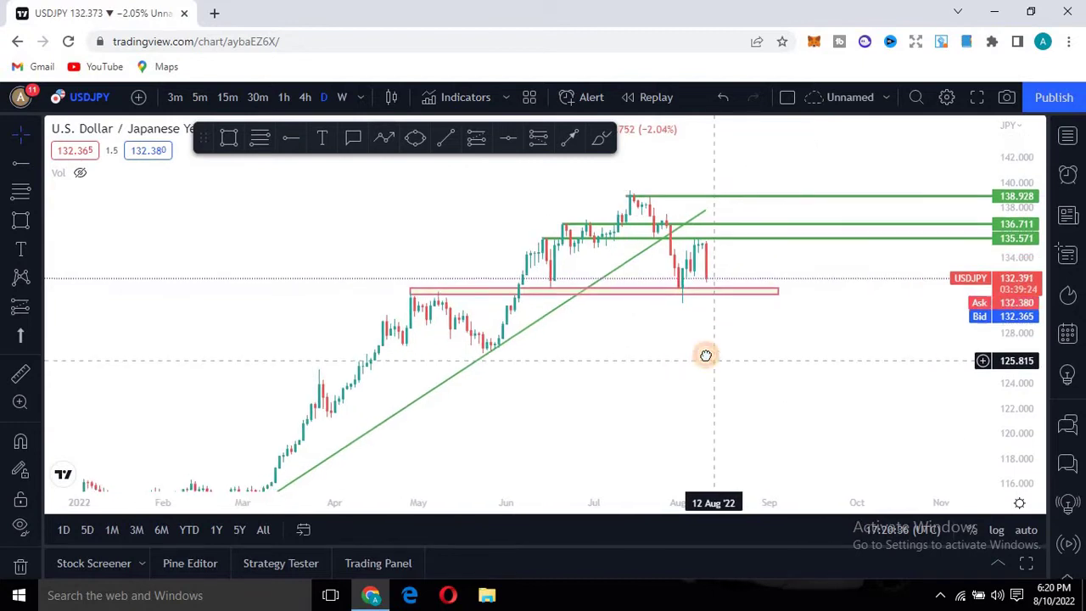
pyautogui.click(304, 98)
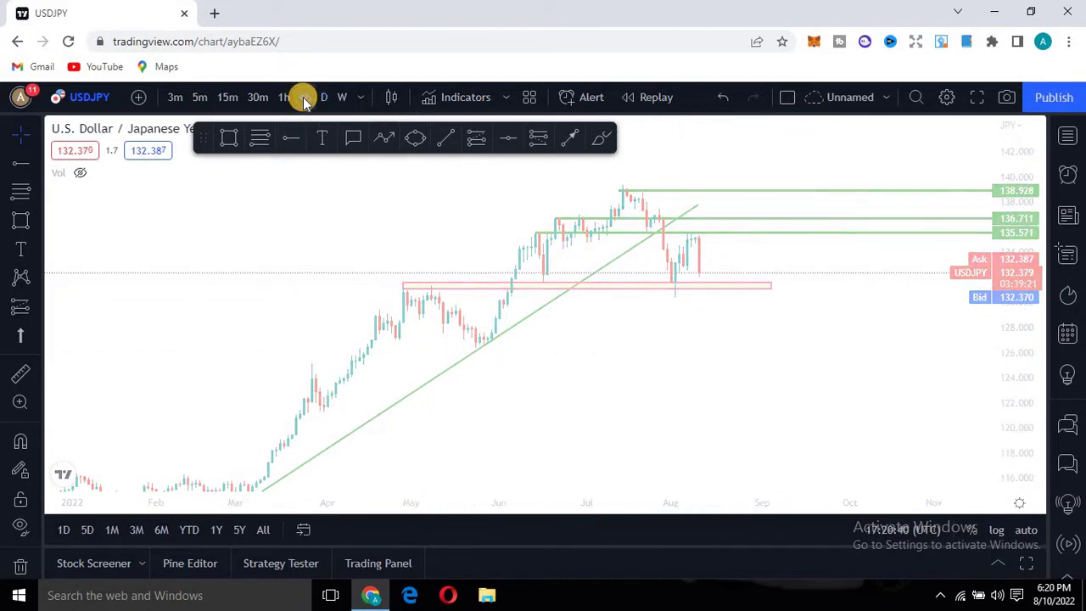
pyautogui.moveTo(722, 415); pyautogui.dragTo(775, 472)
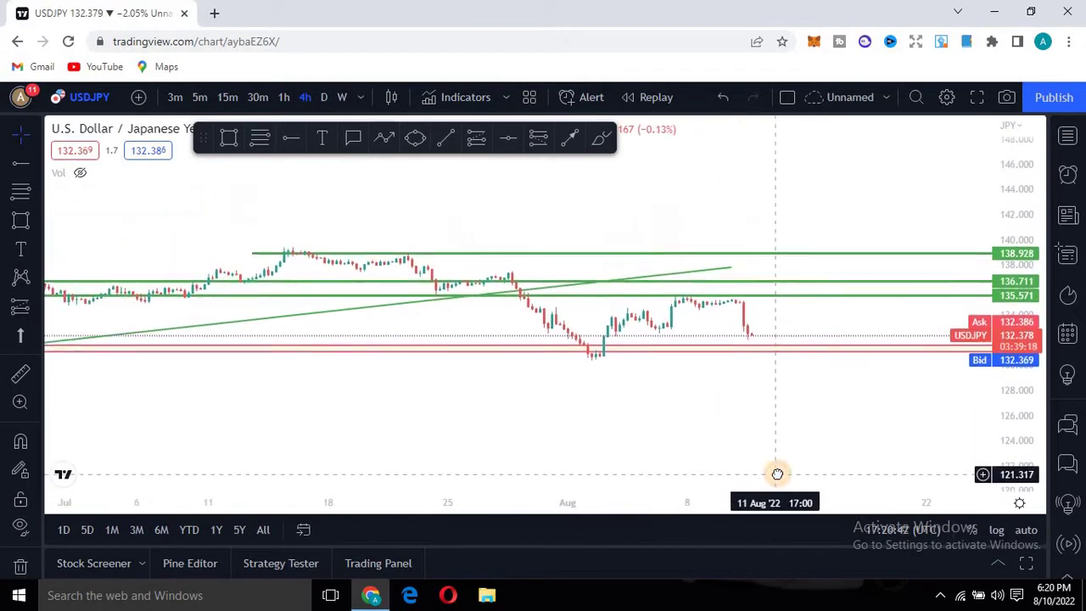
pyautogui.moveTo(1009, 432); pyautogui.dragTo(1009, 364)
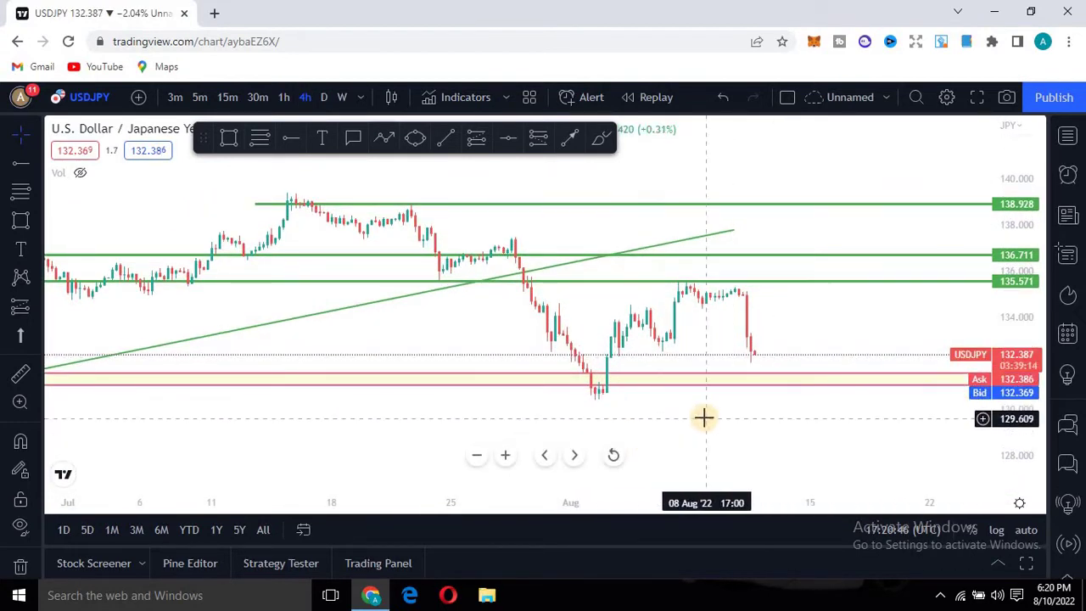
pyautogui.moveTo(715, 429); pyautogui.dragTo(729, 454)
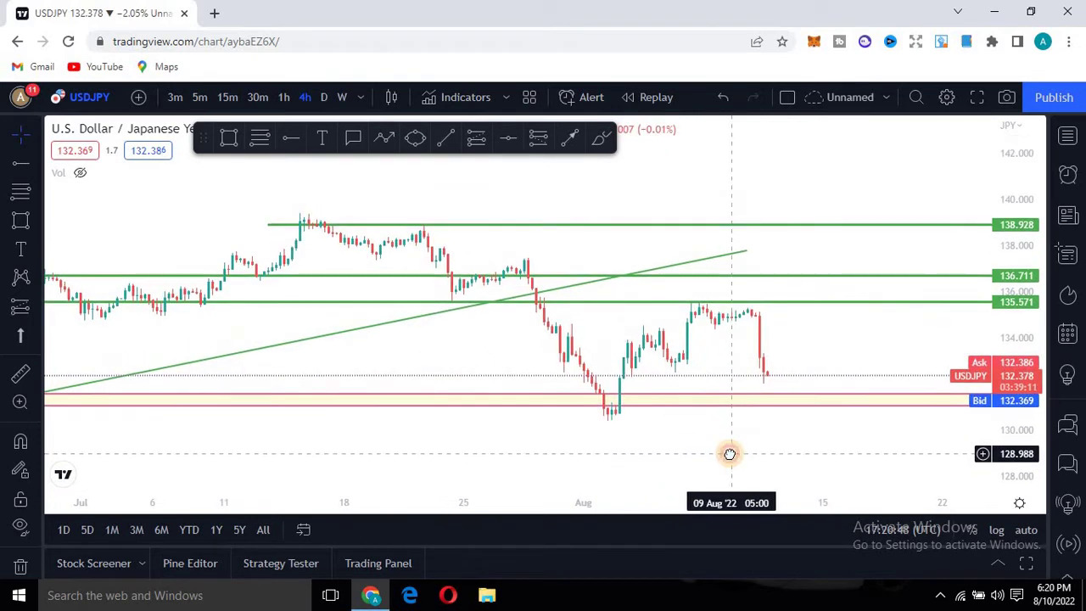
# Draw a descending trend line from 21 Jul '22 at about 139.06 to 14 Aug '22 at about 133.37.
pyautogui.click(450, 138)
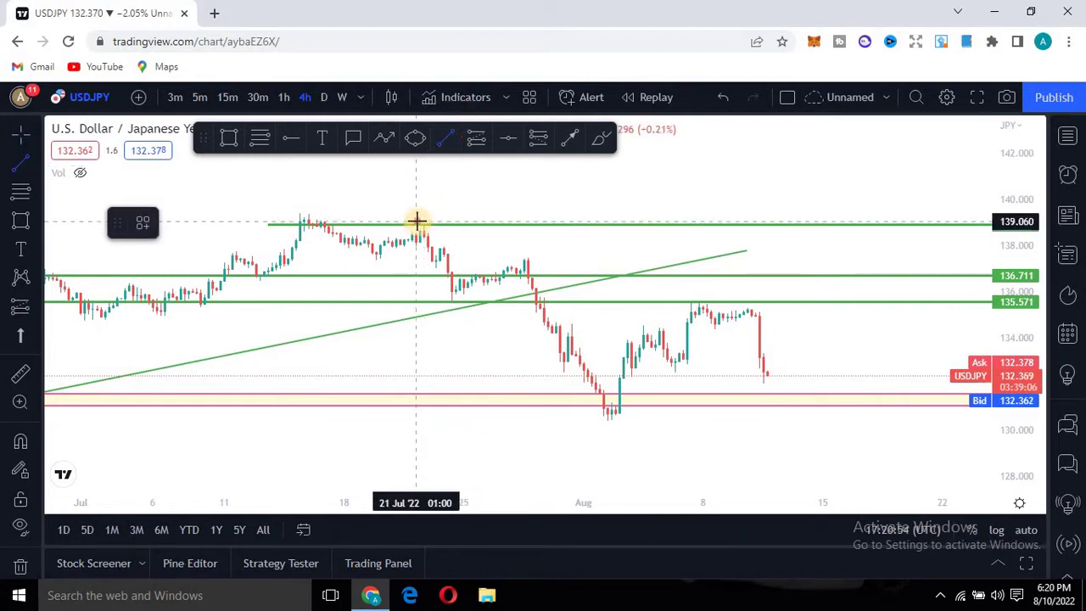
pyautogui.click(416, 222)
pyautogui.click(768, 342)
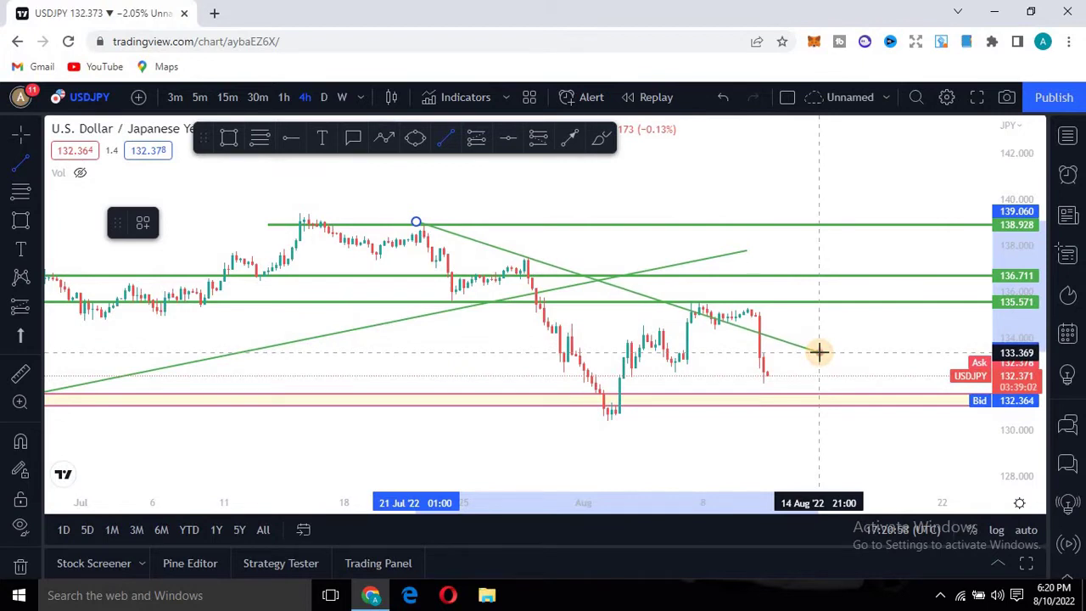
pyautogui.click(819, 354)
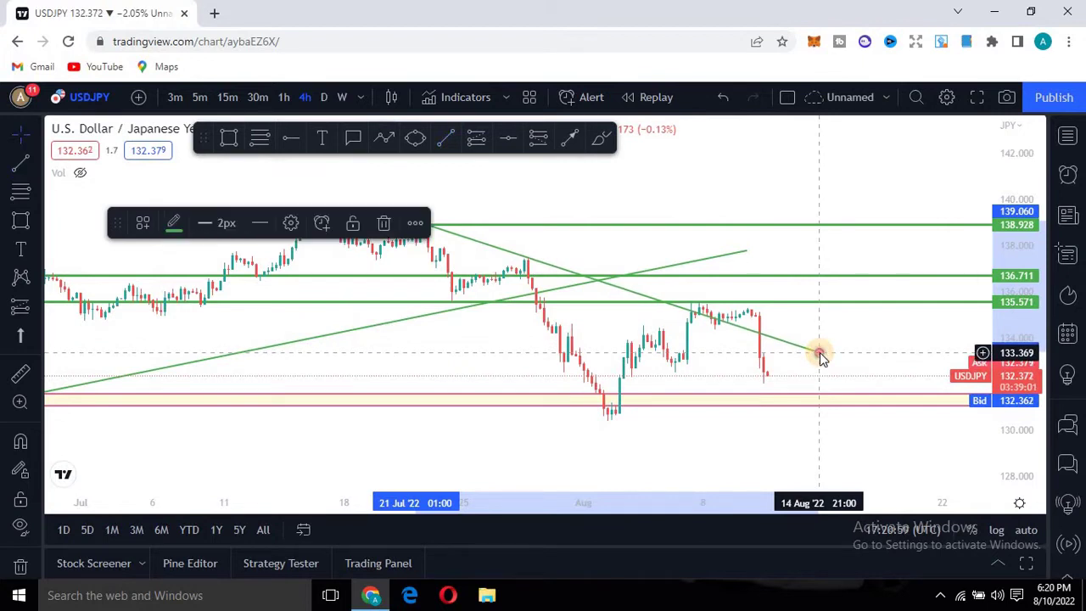
pyautogui.click(894, 310)
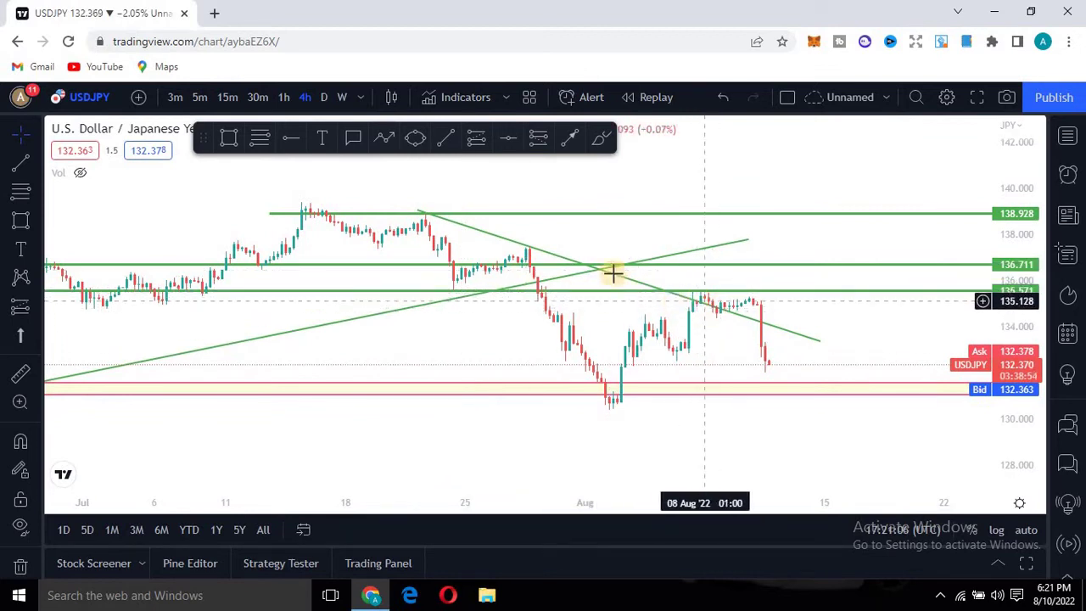
# Delete the horizontal rays at 136.711 and 138.928 and the ascending trend line ending on 09 Aug '22.
pyautogui.click(551, 270)
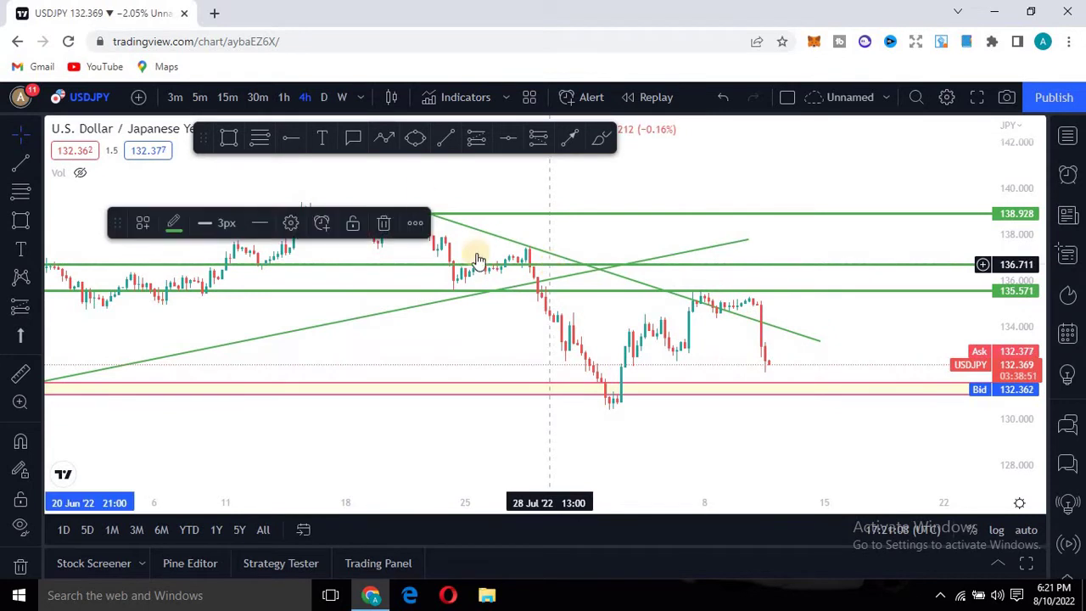
pyautogui.click(383, 223)
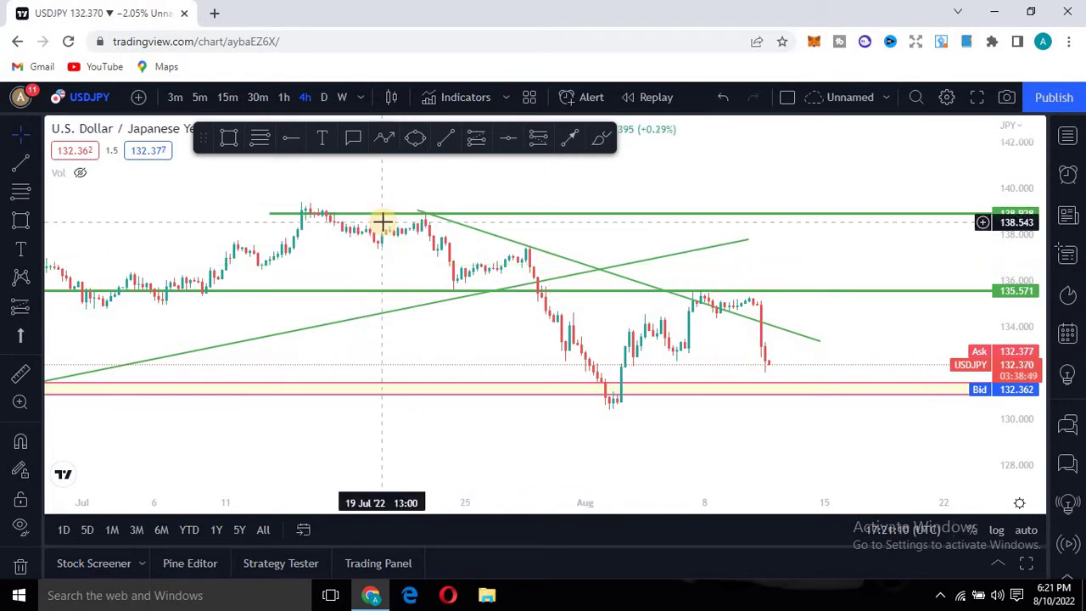
pyautogui.click(561, 218)
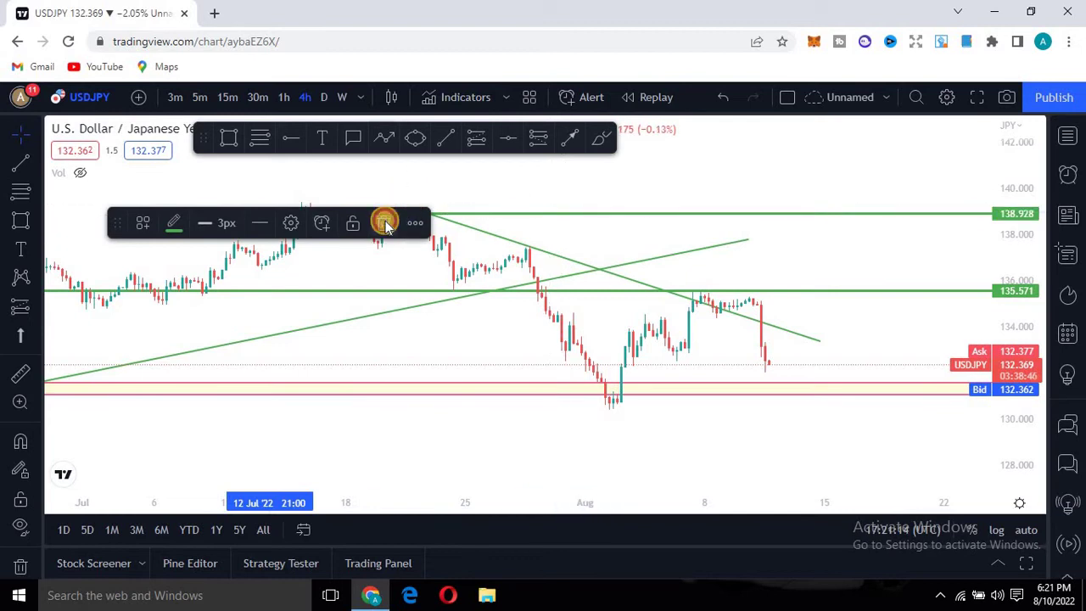
pyautogui.click(384, 223)
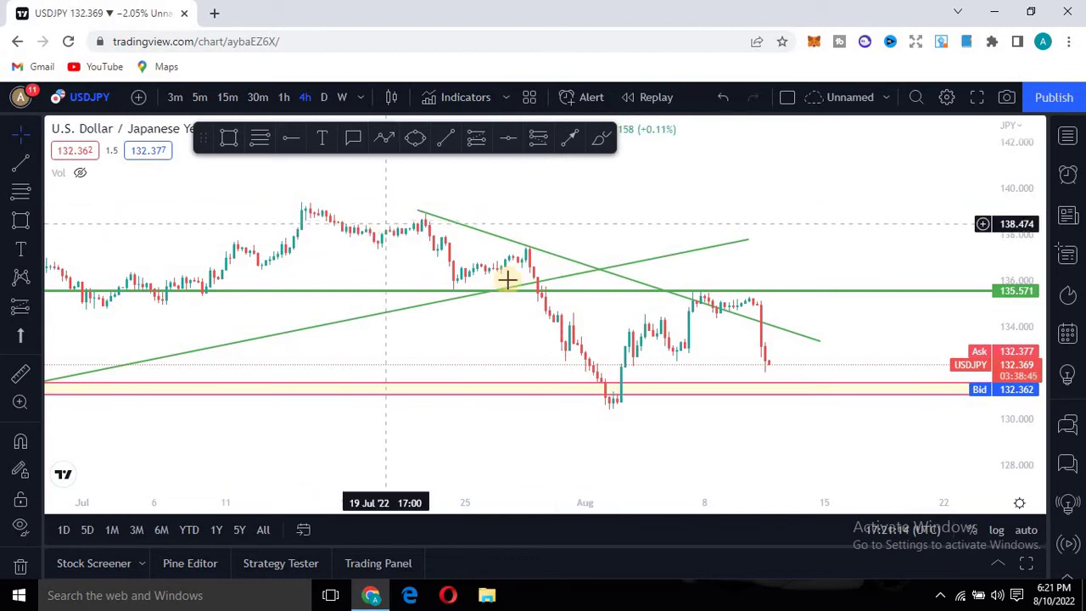
pyautogui.click(393, 318)
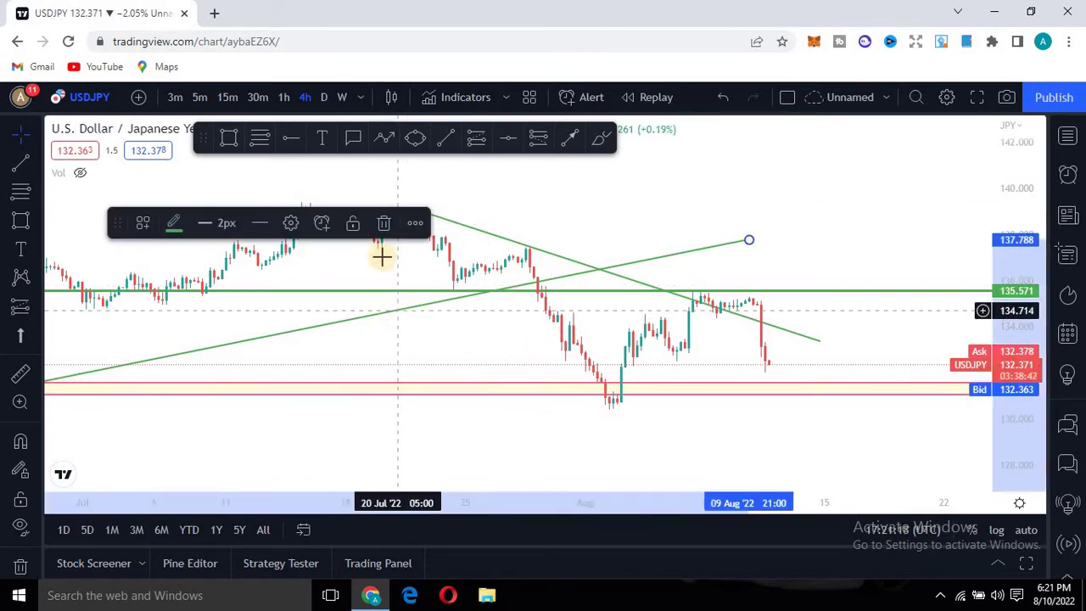
pyautogui.click(384, 223)
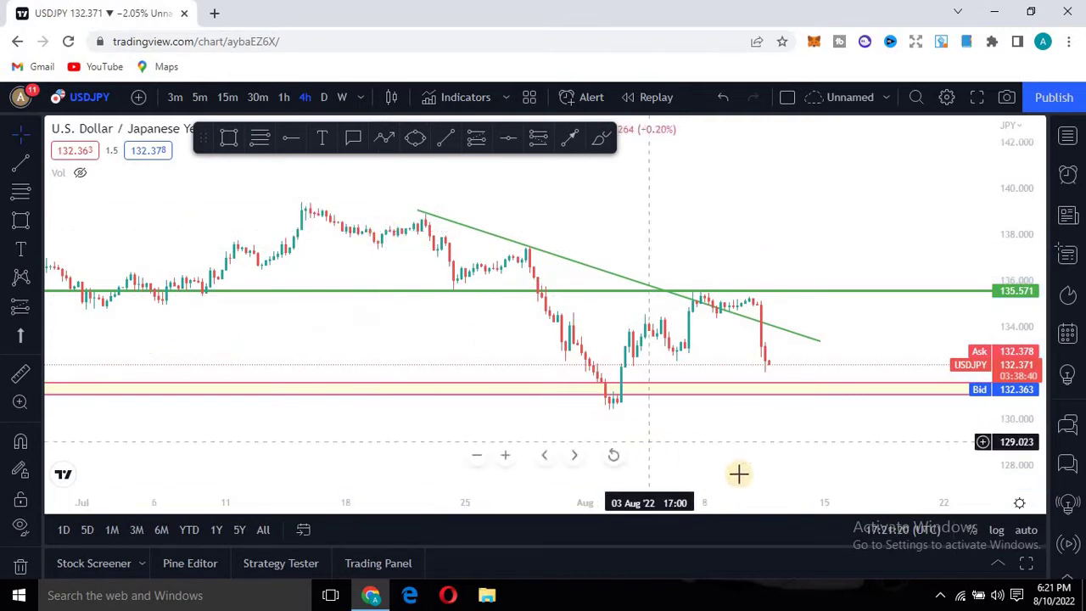
pyautogui.moveTo(683, 466); pyautogui.dragTo(641, 462)
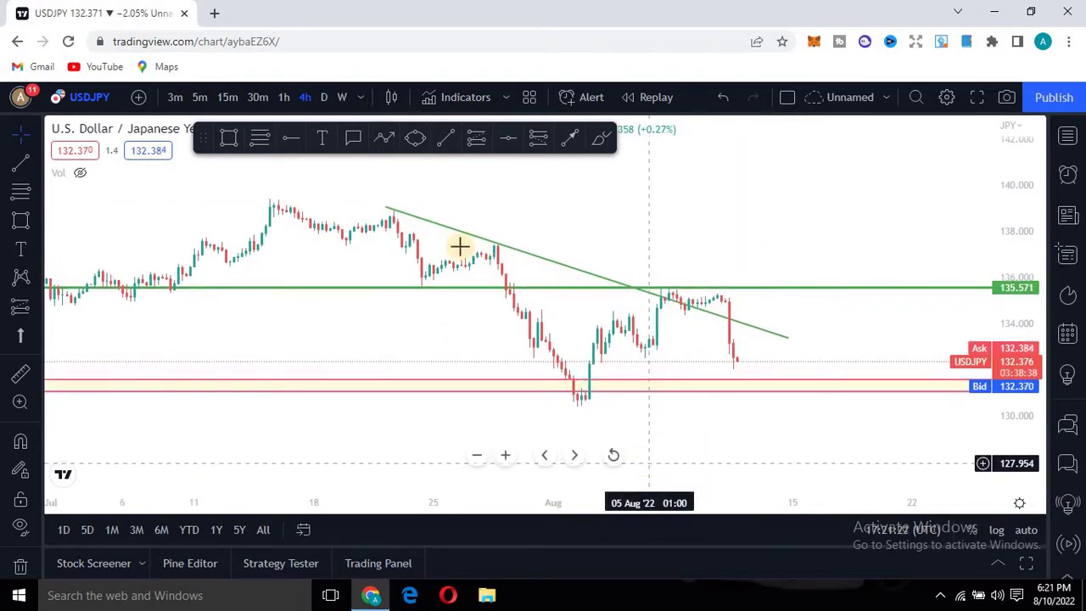
pyautogui.click(672, 302)
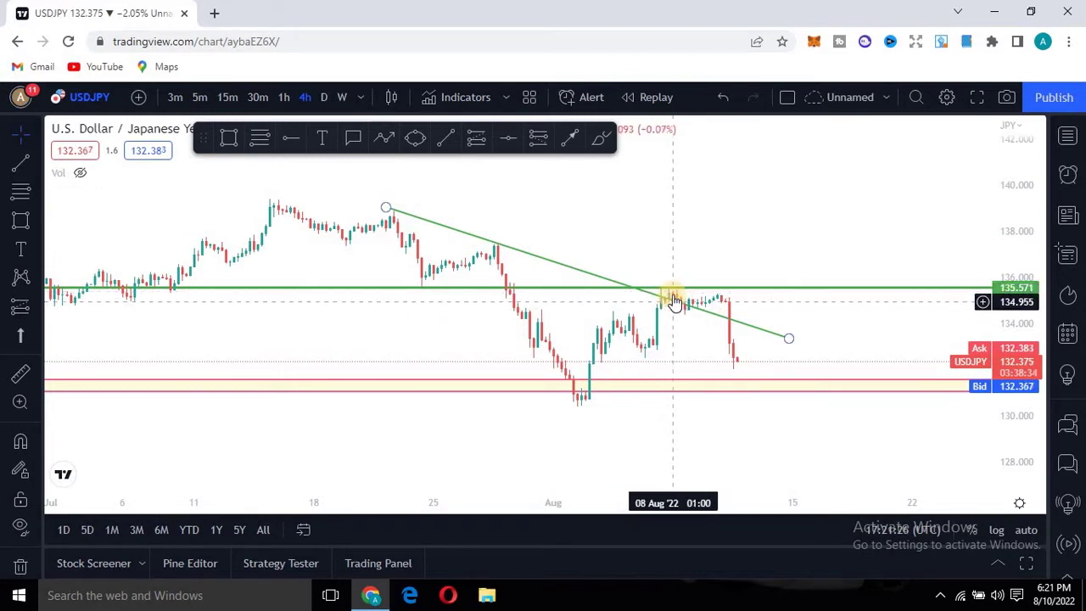
pyautogui.click(671, 297)
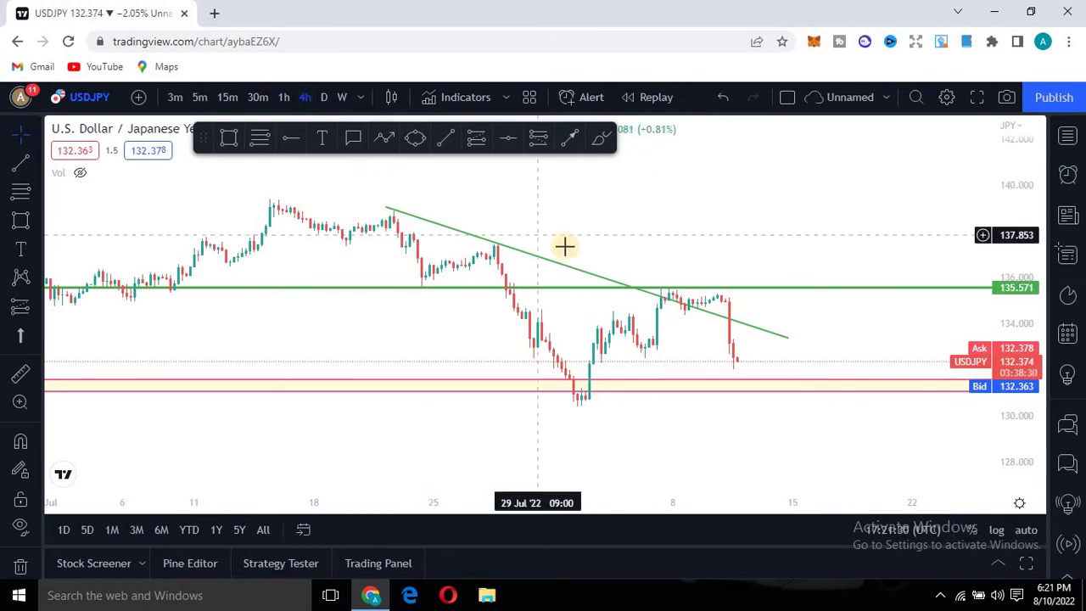
pyautogui.click(688, 312)
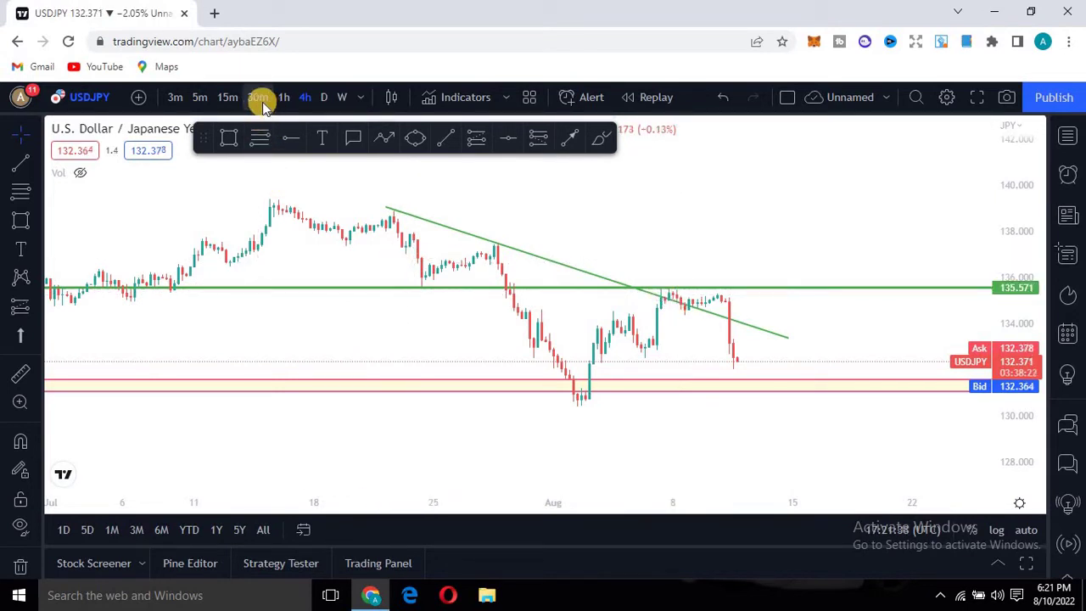
# Draw a flat ellipse over the highs at the 135.571 level, from 05 Aug 17:00 to about 09 Aug 13:00 '22, with its upper edge at about 136.03.
pyautogui.click(418, 140)
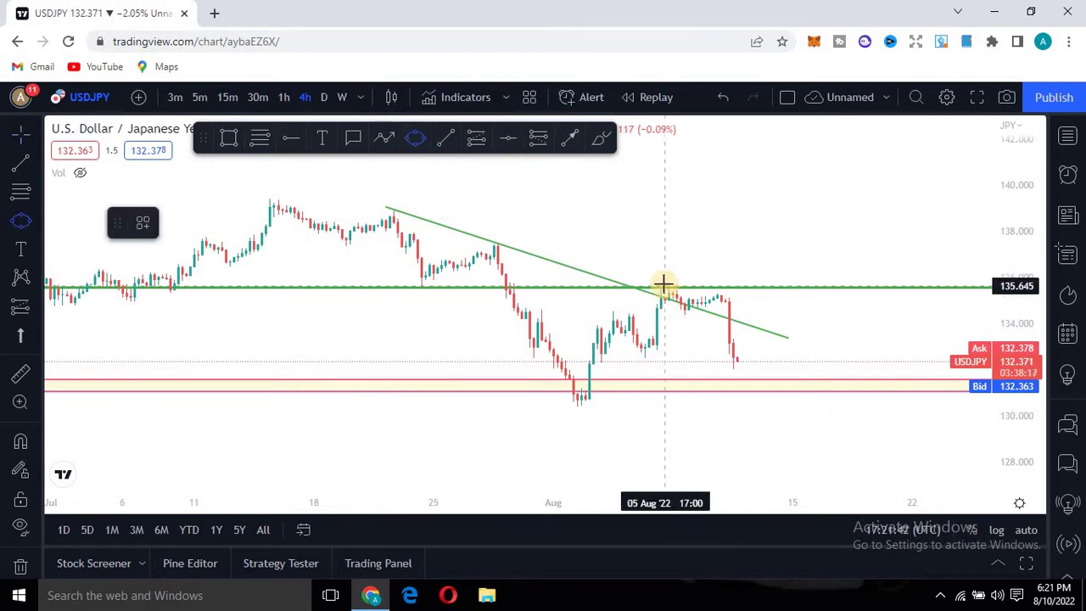
pyautogui.click(681, 282)
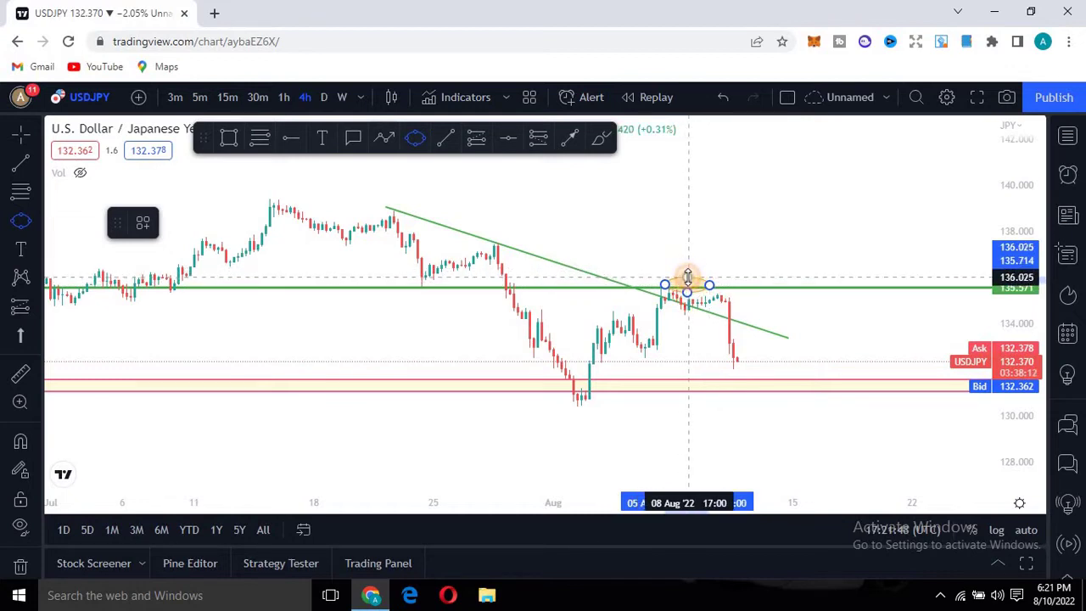
pyautogui.click(687, 275)
pyautogui.click(669, 257)
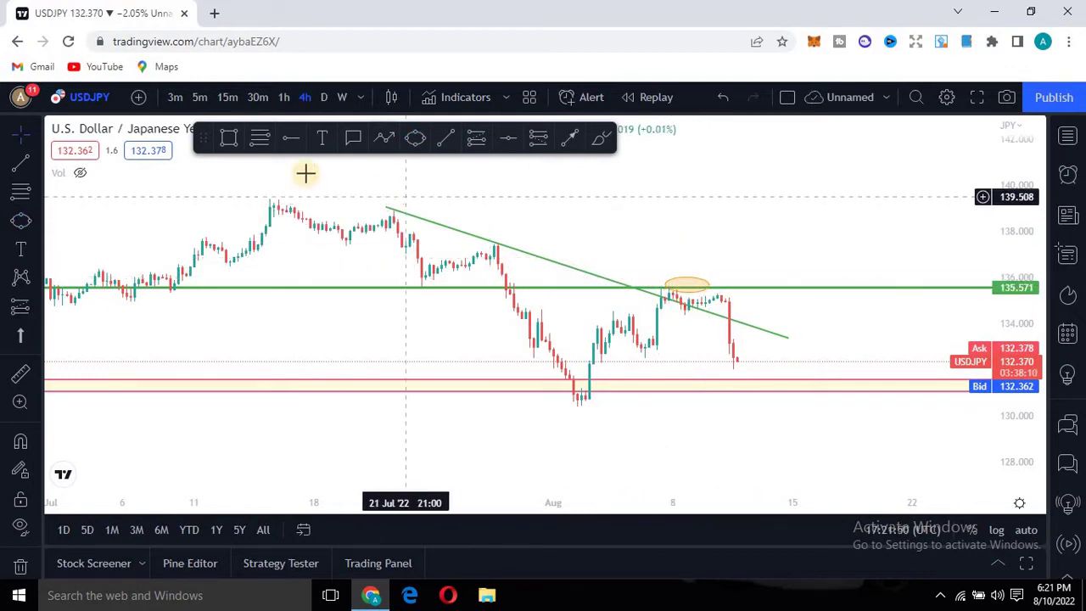
# Switch the chart to the 30-minute timeframe and enlarge the 4–10 Aug price action around the 135.571 level.
pyautogui.click(253, 97)
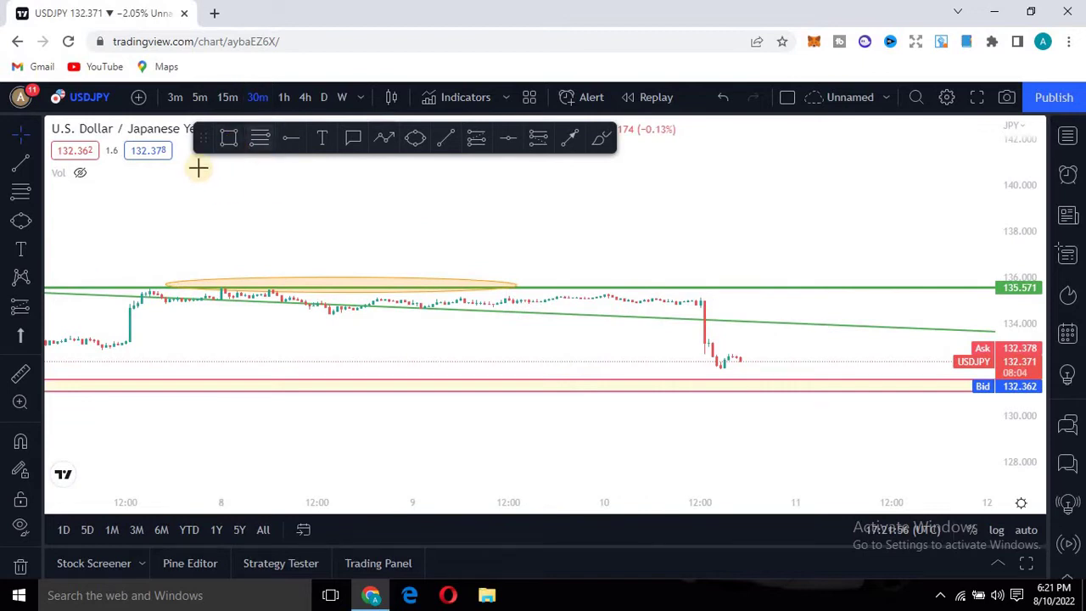
pyautogui.moveTo(325, 221); pyautogui.dragTo(653, 242)
pyautogui.moveTo(1002, 447); pyautogui.dragTo(970, 175)
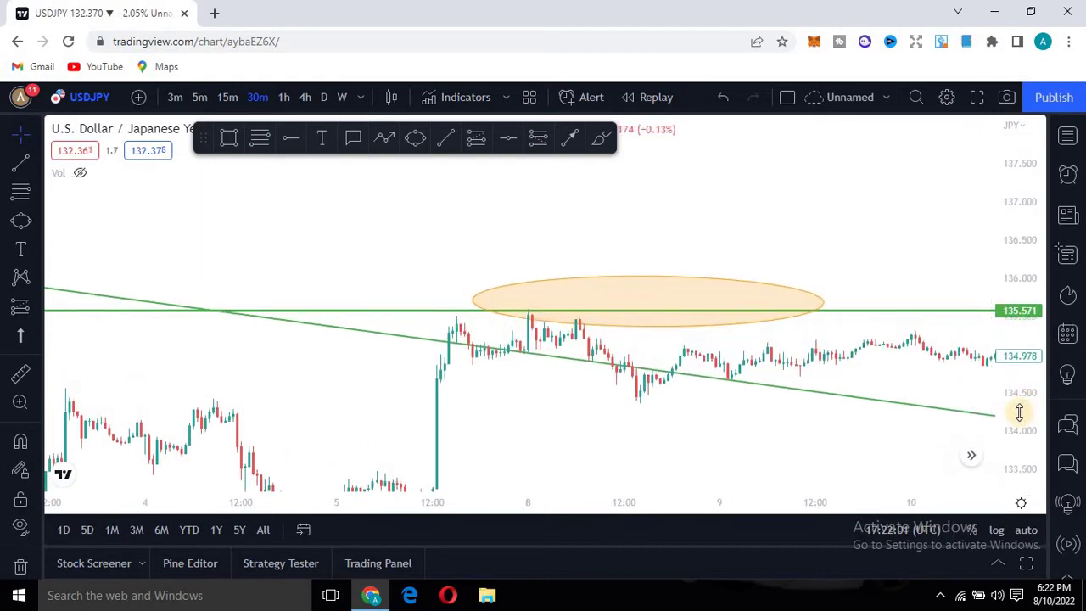
pyautogui.moveTo(1015, 412); pyautogui.dragTo(1004, 339)
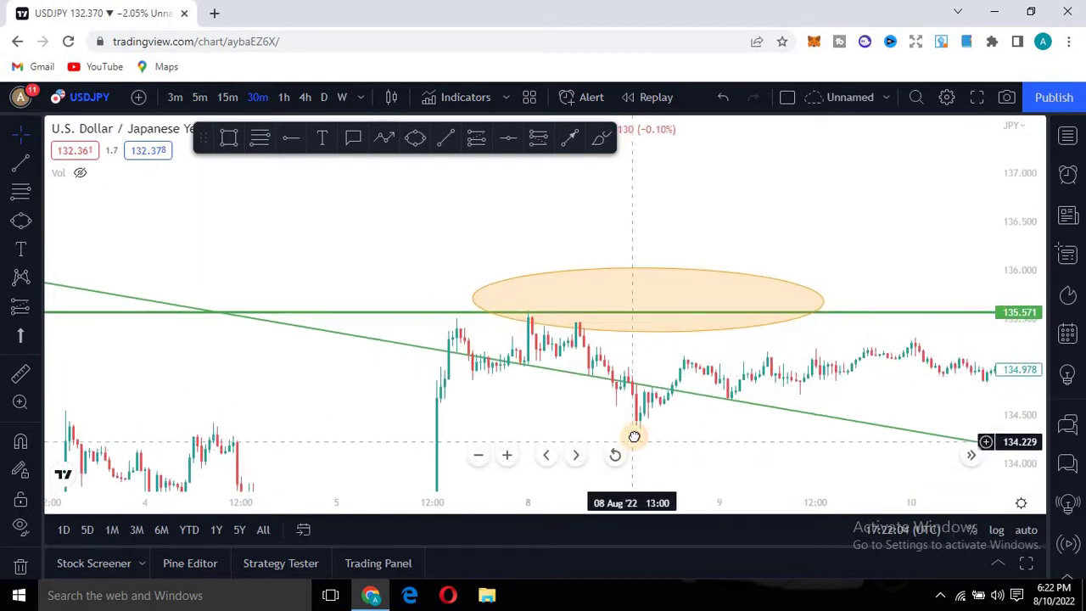
pyautogui.moveTo(633, 439); pyautogui.dragTo(651, 321)
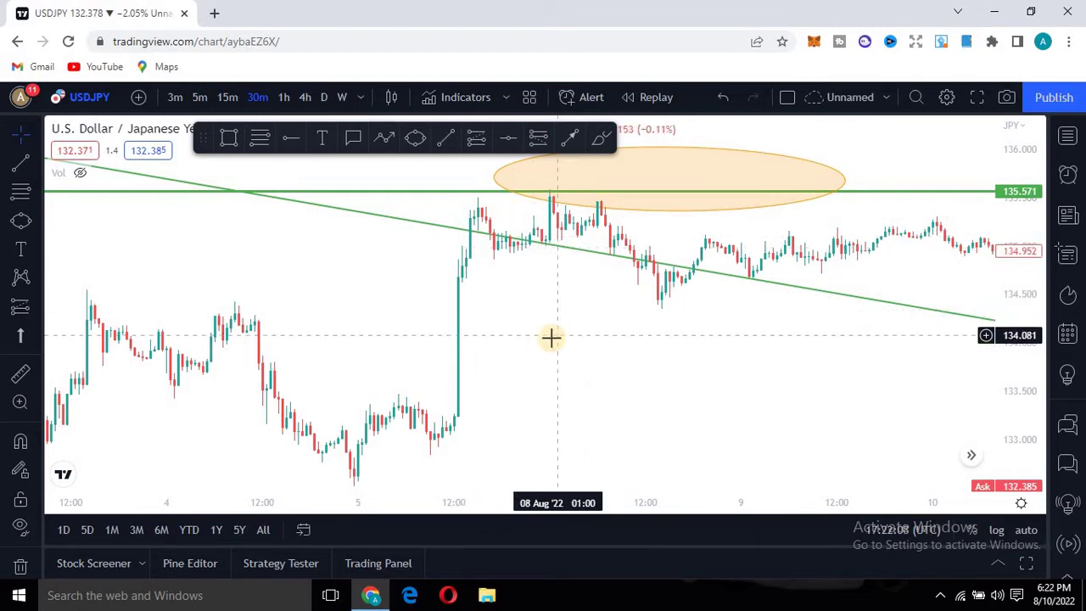
# Draw a short ascending trend line under the lows from 05 Aug 17:00 at about 134.86 to 08 Aug 11:30 '22 at about 135.26.
pyautogui.click(449, 141)
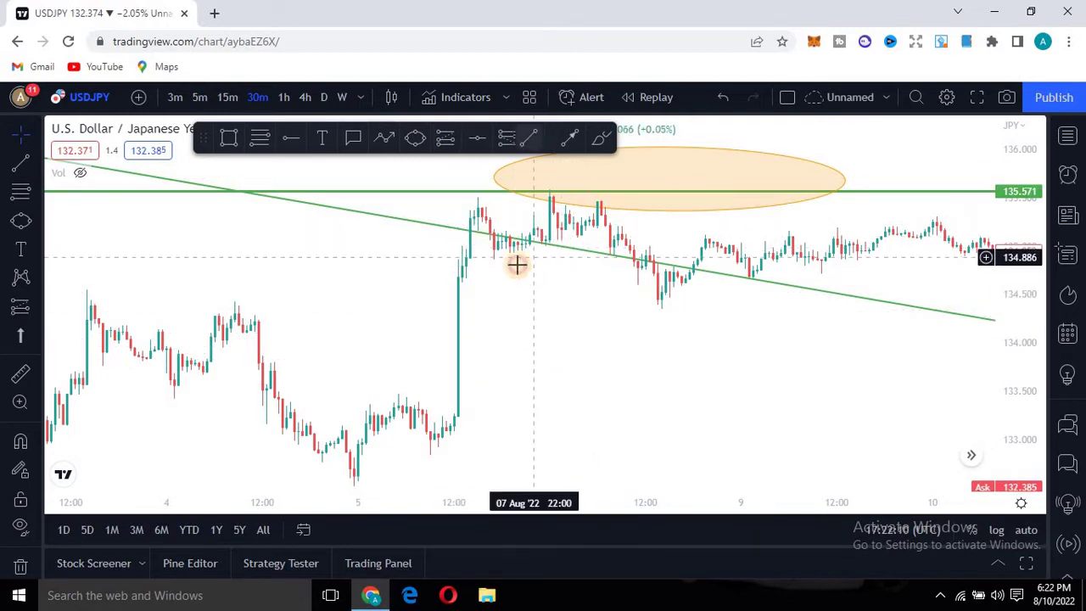
pyautogui.click(507, 139)
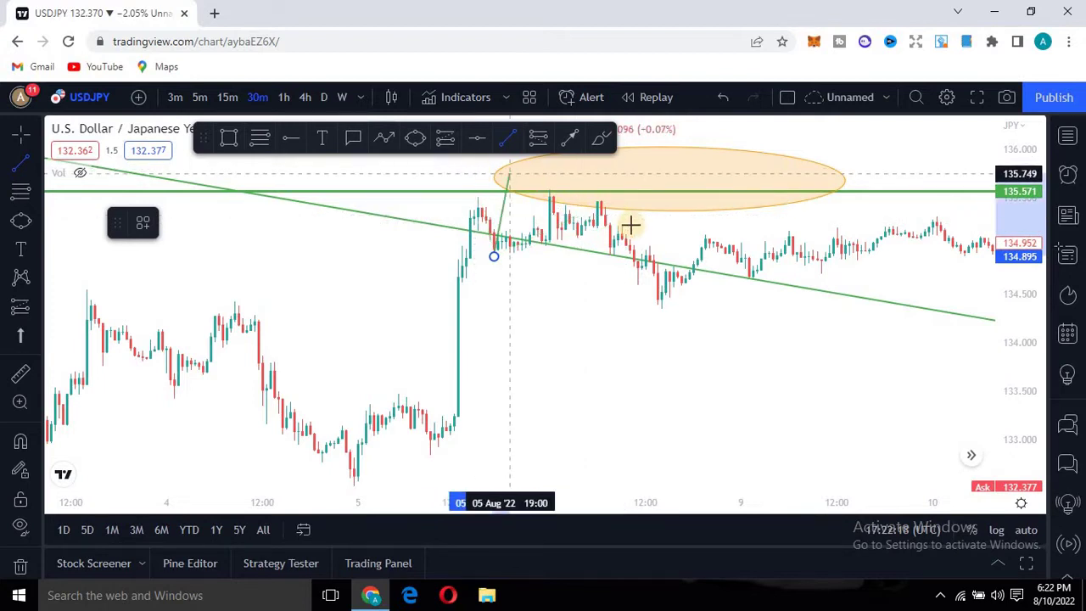
pyautogui.click(642, 222)
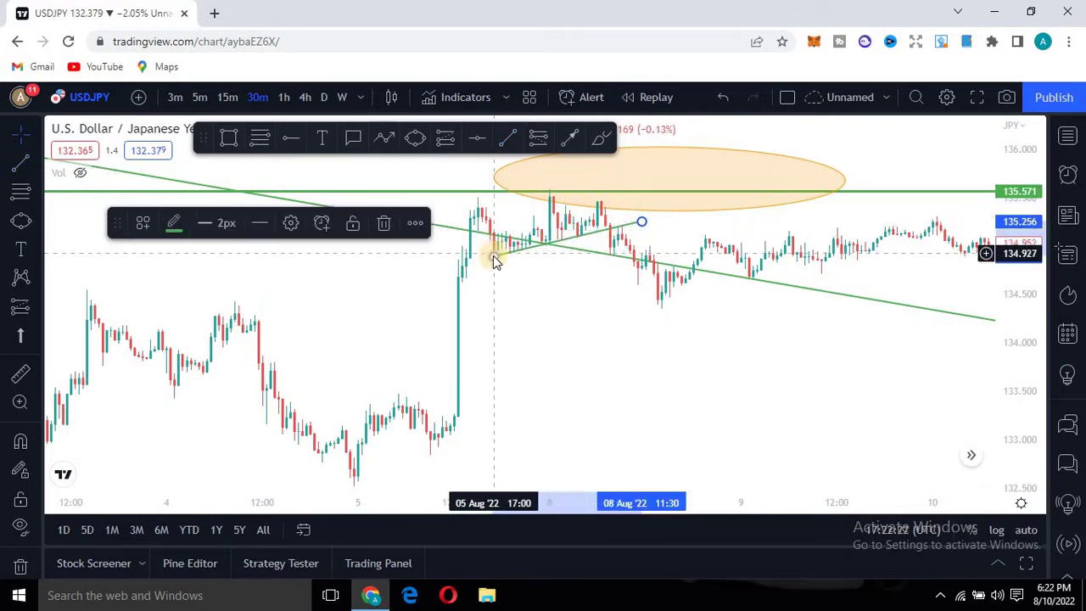
pyautogui.moveTo(496, 258); pyautogui.dragTo(494, 258)
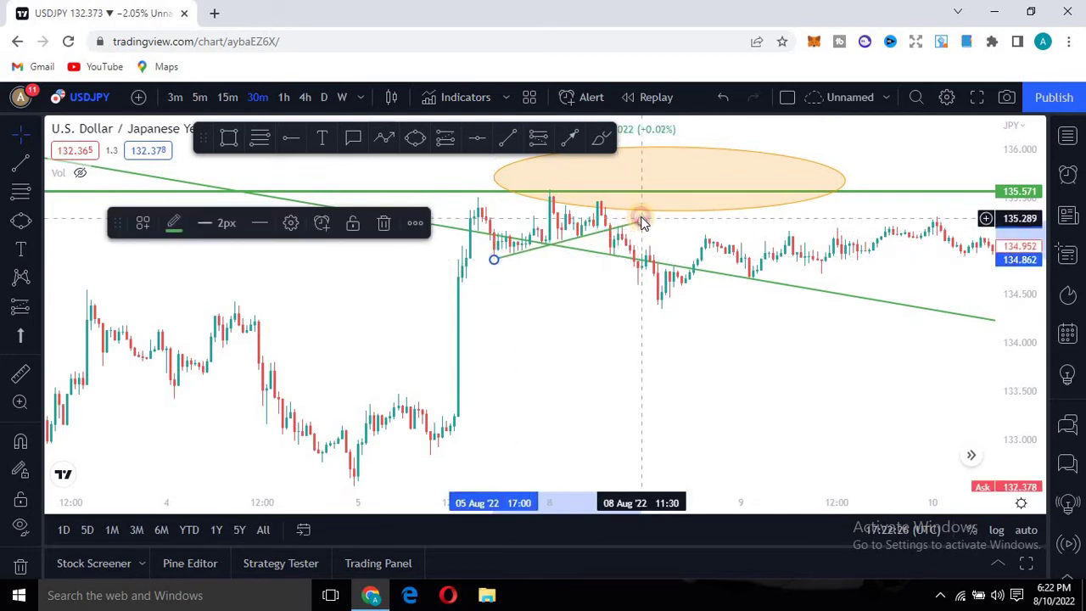
pyautogui.moveTo(642, 222); pyautogui.dragTo(642, 221)
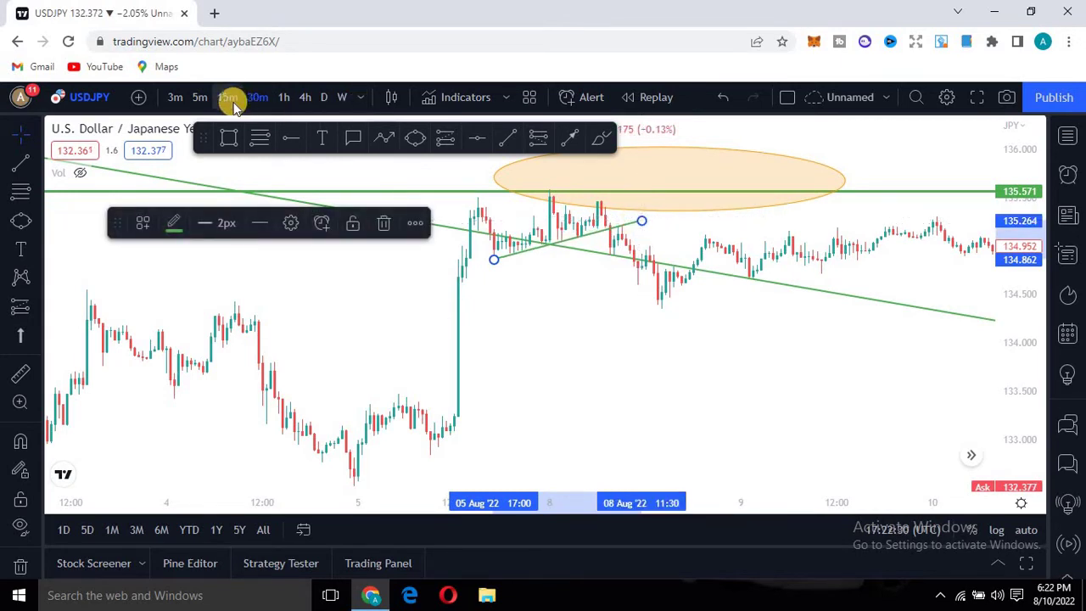
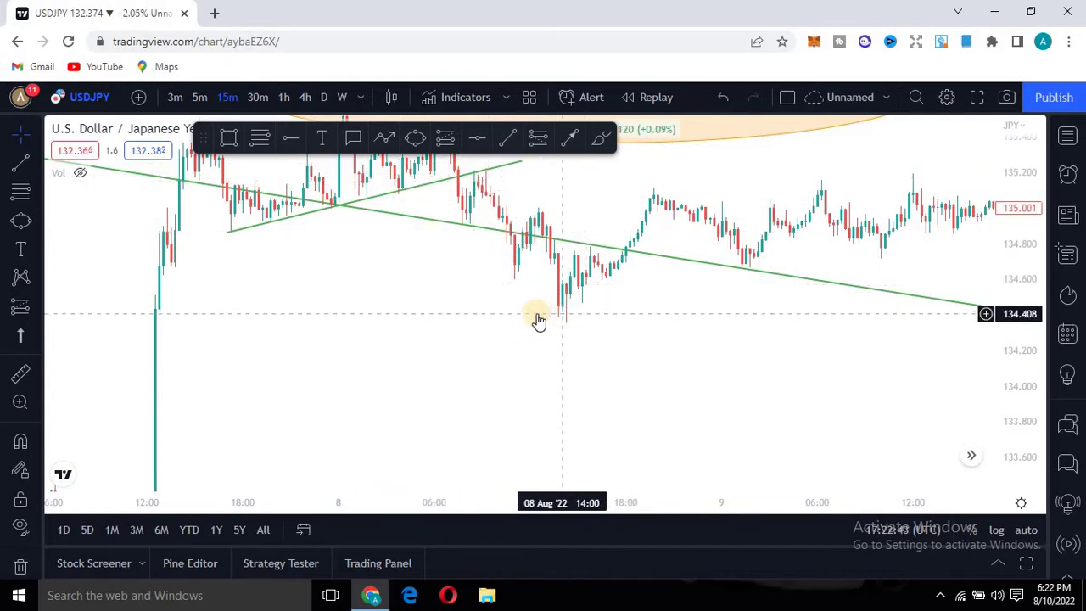
# Switch the chart to the 1-hour timeframe and fit the price action from 29 Jul to 10 Aug '22 in view.
pyautogui.click(286, 97)
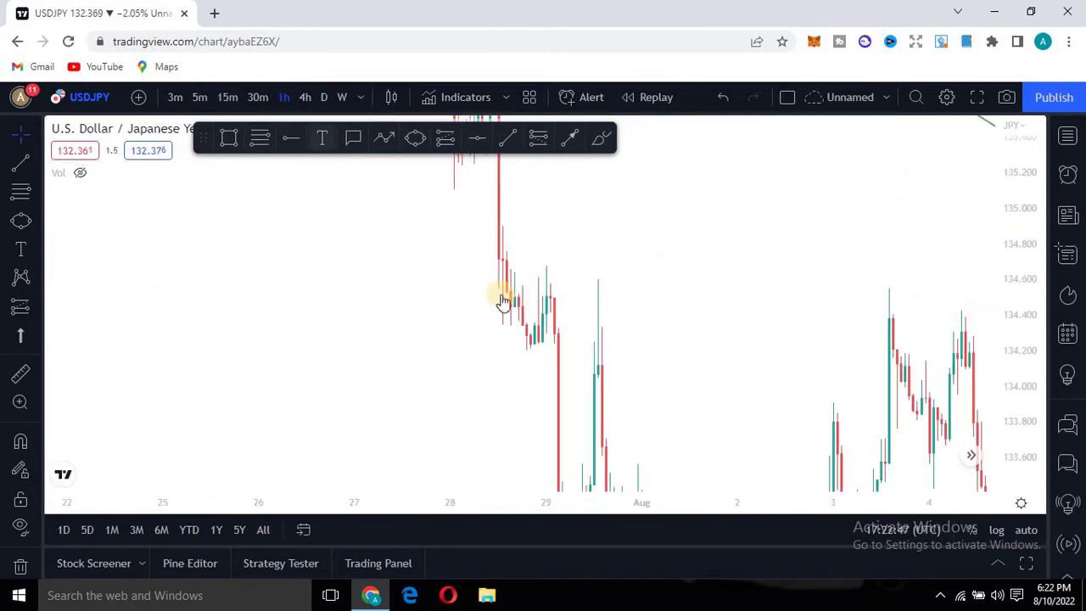
pyautogui.moveTo(616, 250); pyautogui.dragTo(174, 189)
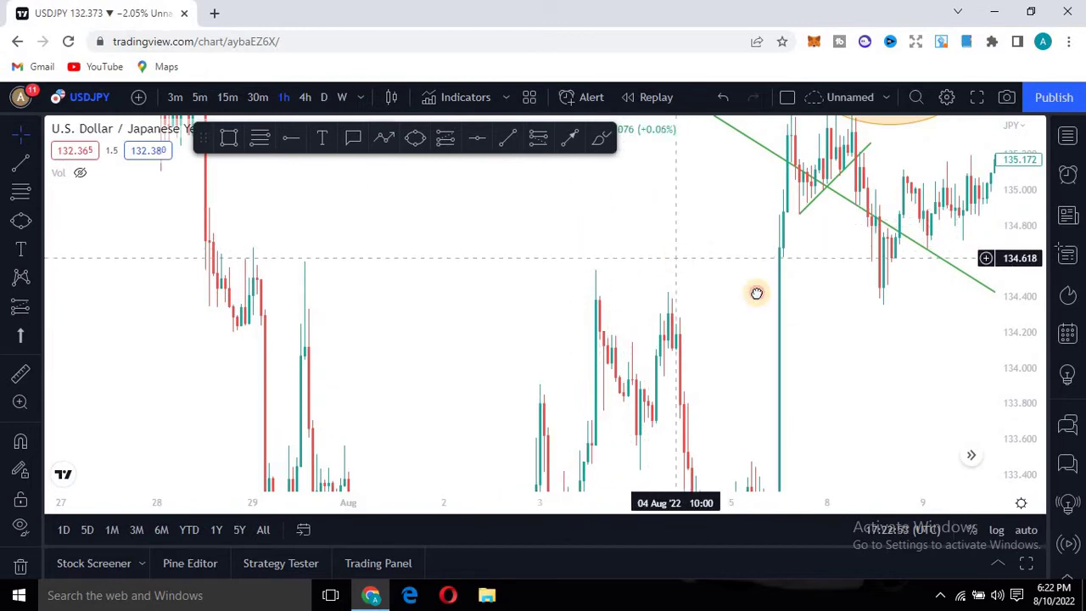
pyautogui.moveTo(756, 291); pyautogui.dragTo(971, 246)
pyautogui.moveTo(1018, 307); pyautogui.dragTo(1018, 359)
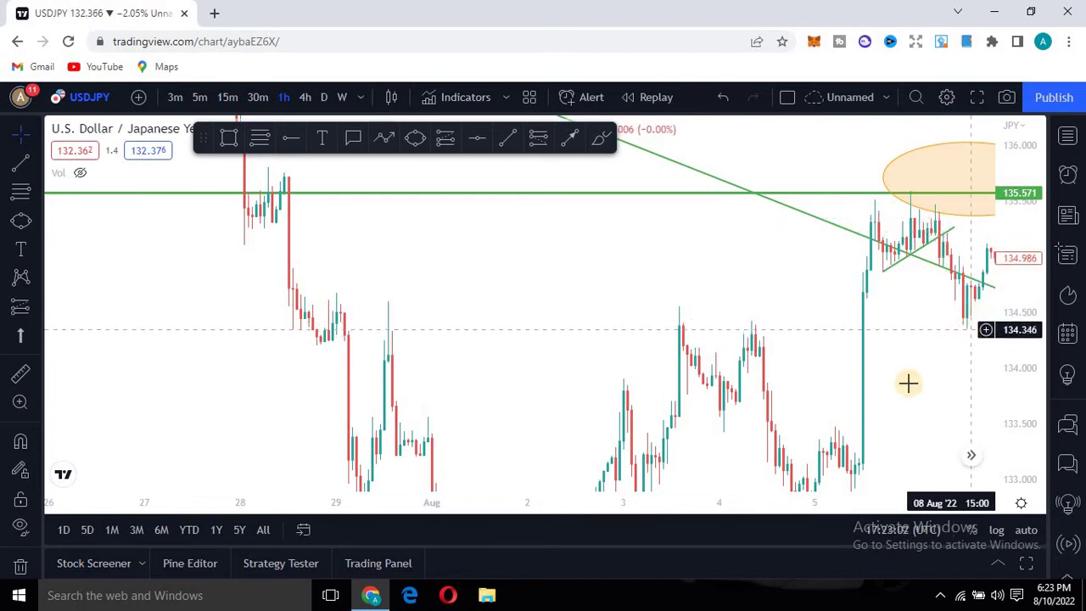
pyautogui.moveTo(843, 368); pyautogui.dragTo(619, 381)
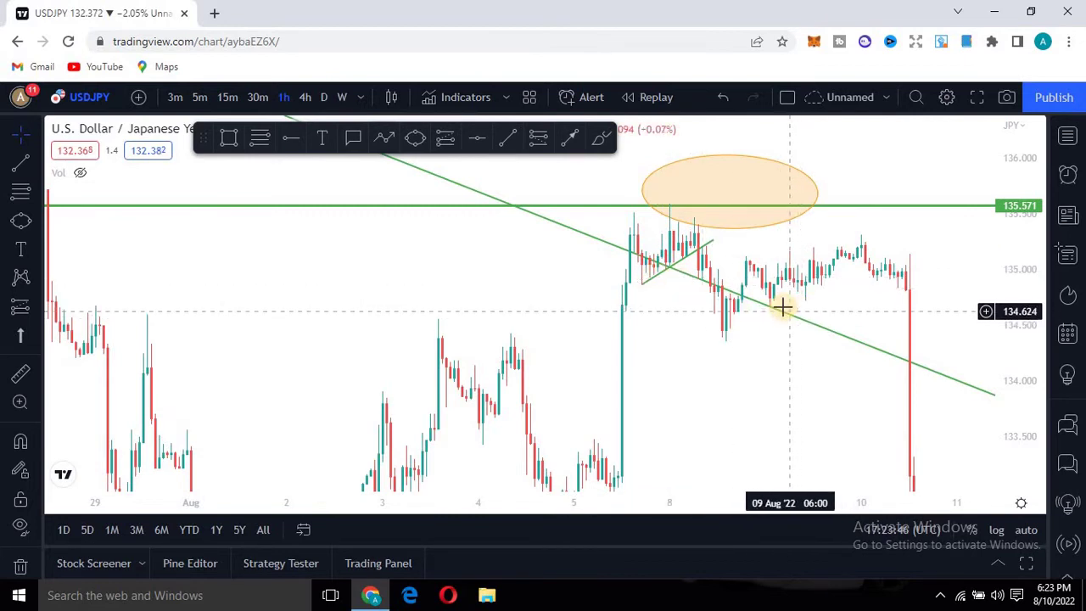
# Delete the orange ellipse over the highs at the 135.571 level.
pyautogui.click(384, 138)
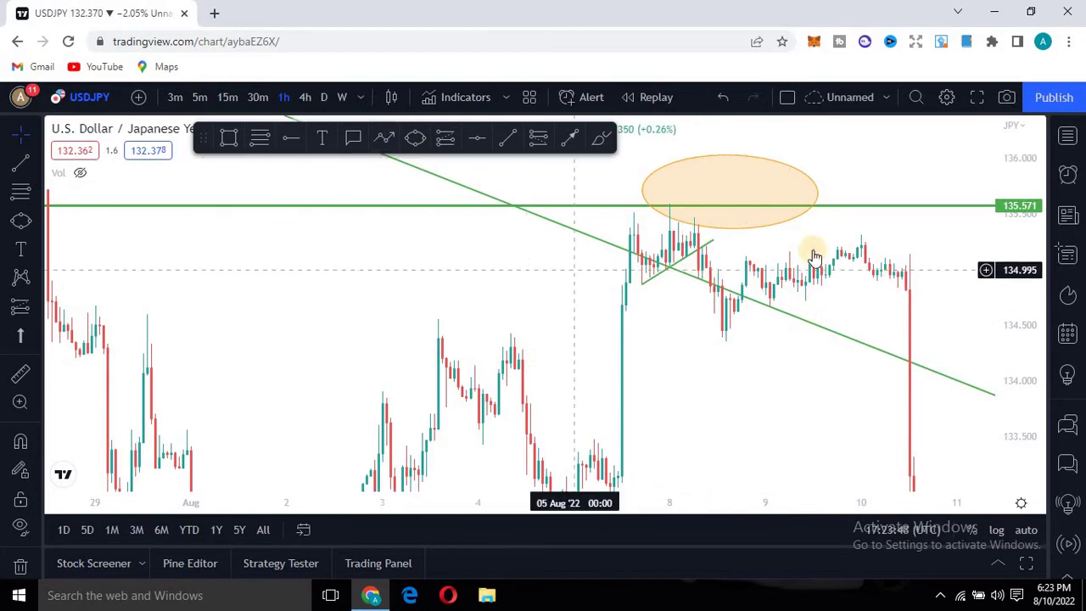
pyautogui.click(910, 400)
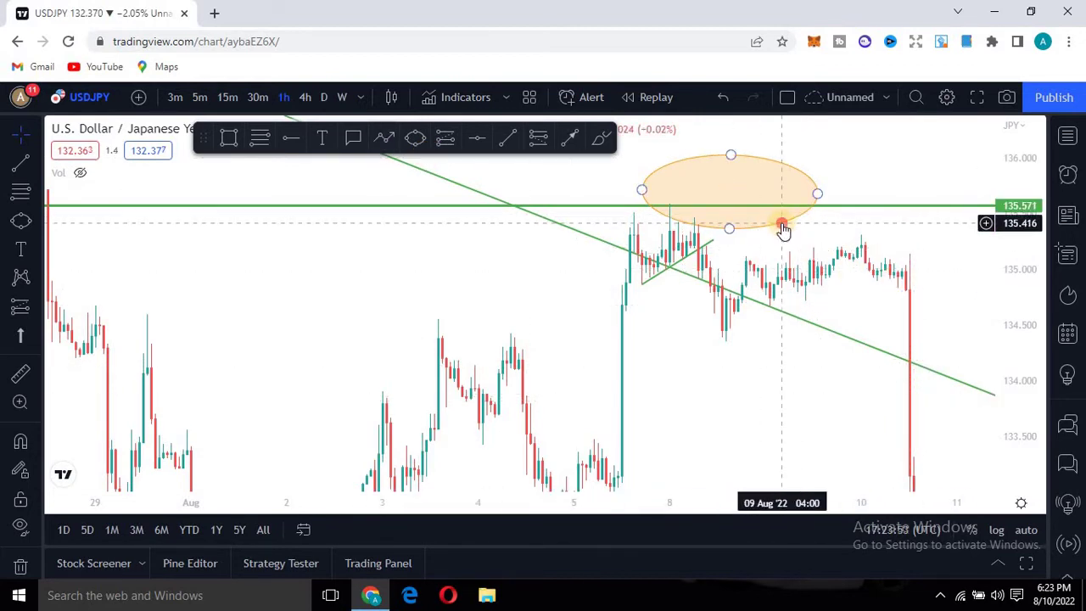
pyautogui.click(782, 227)
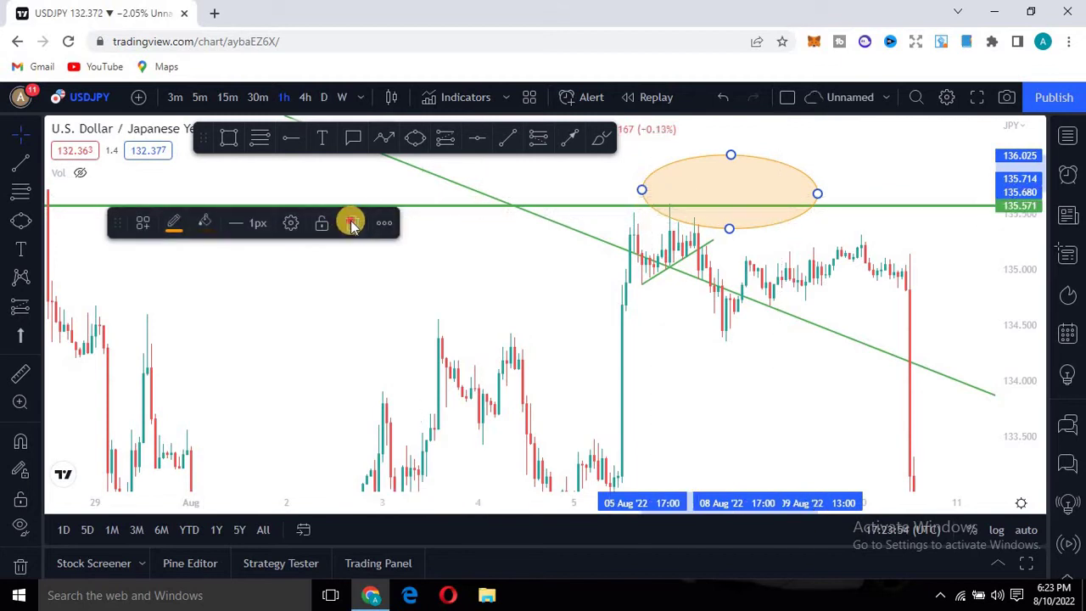
pyautogui.press('Delete')
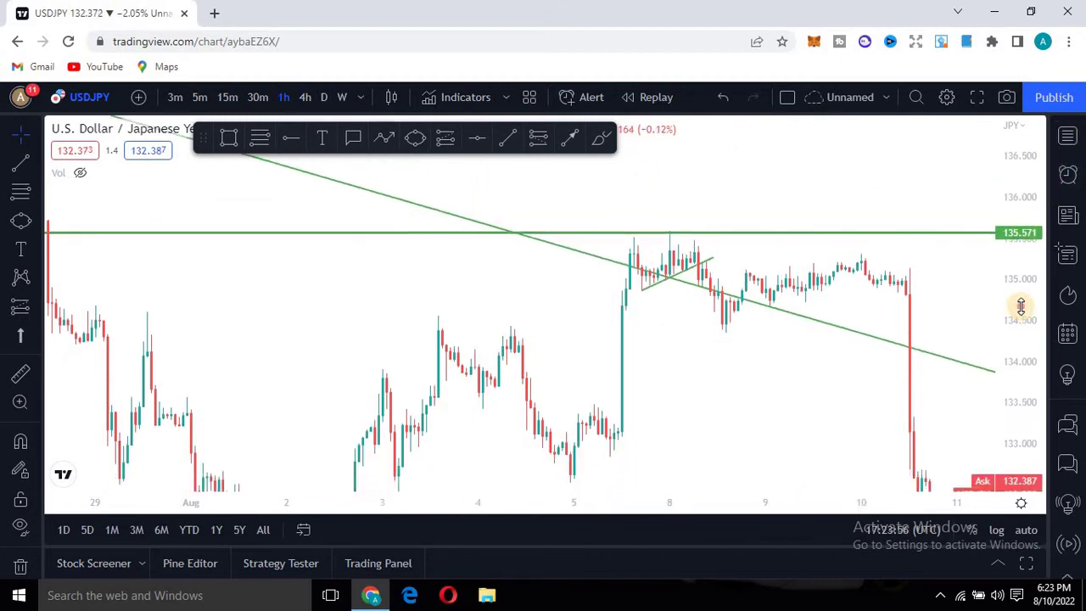
# Show the 1-hour price action from 28 Jul '22 to the latest candle, including the 135.571 level and the 10 Aug drop.
pyautogui.moveTo(829, 379); pyautogui.dragTo(687, 318)
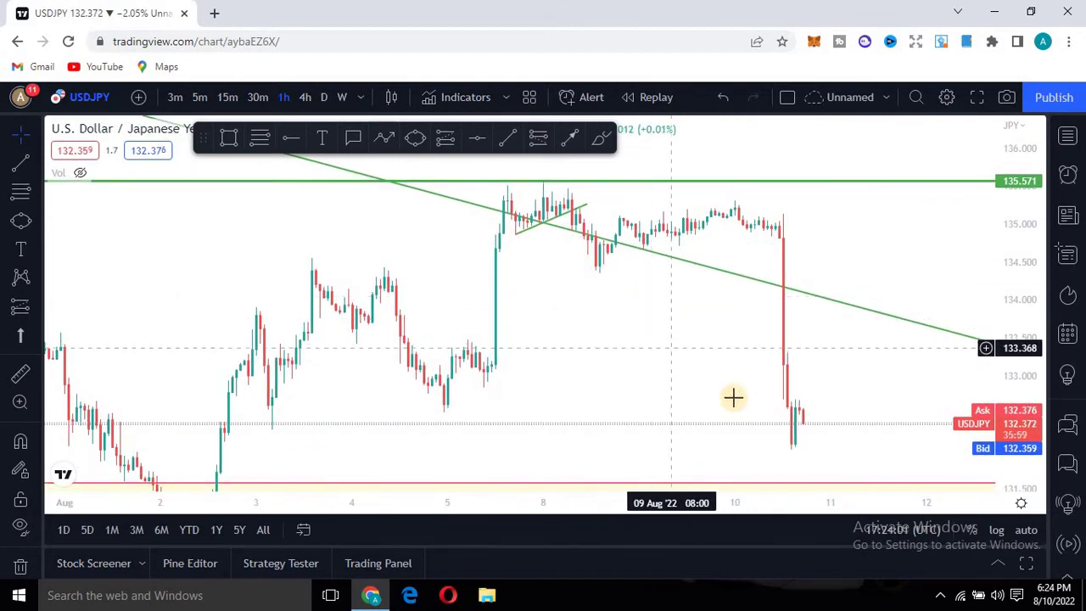
pyautogui.click(522, 217)
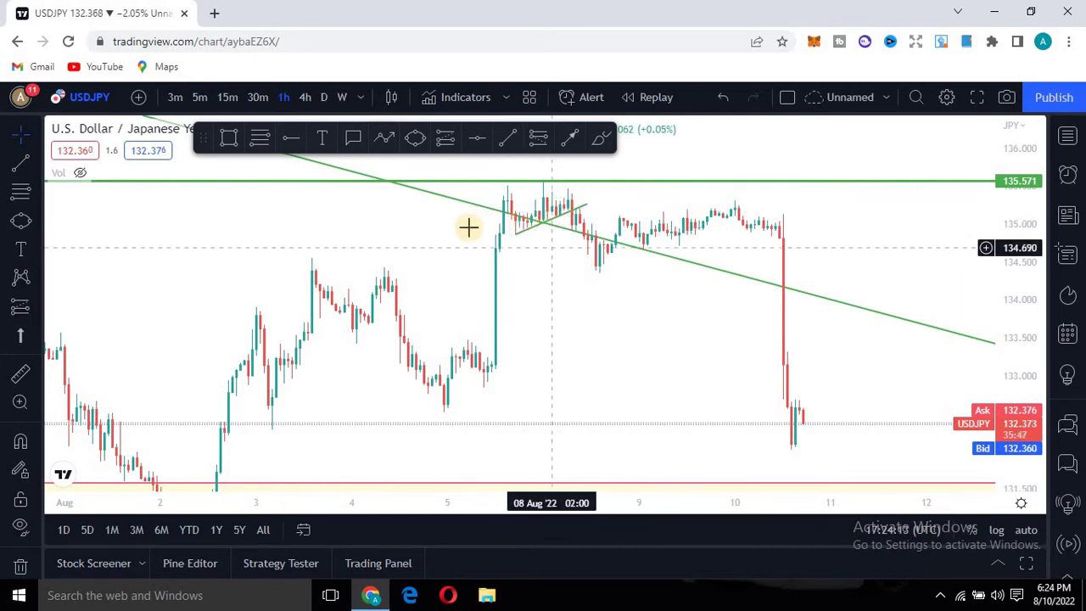
pyautogui.moveTo(559, 366); pyautogui.dragTo(538, 407)
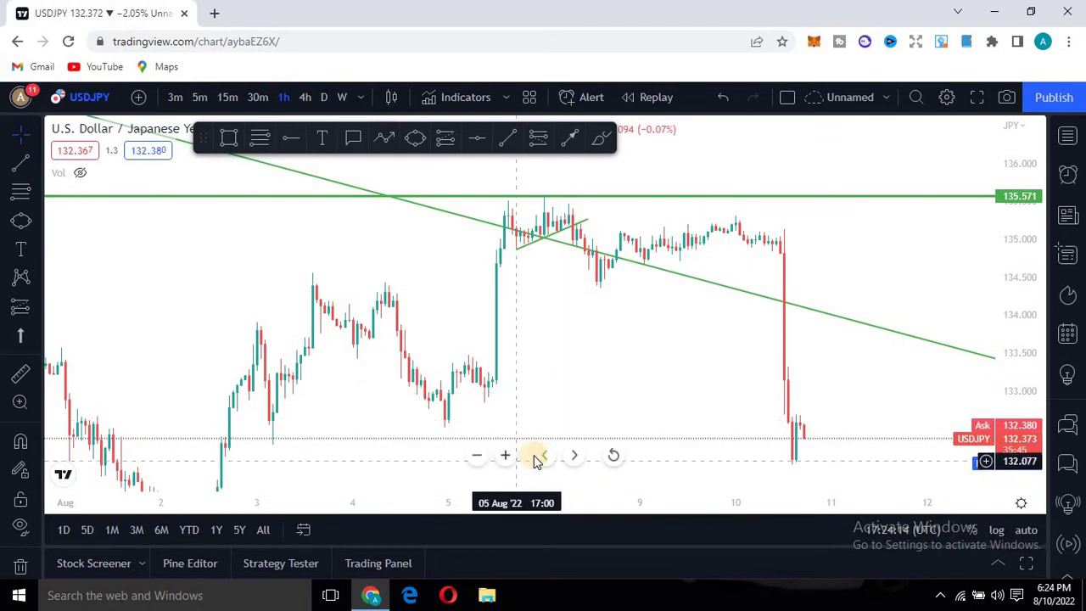
pyautogui.click(476, 456)
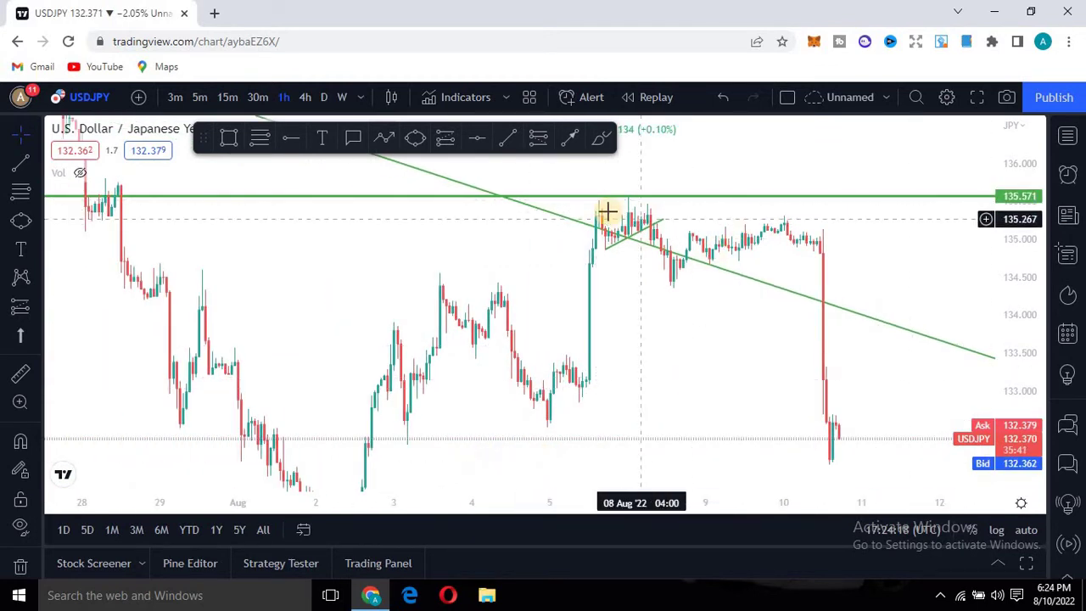
# Check the price action around the 135.571 level on the 4-hour chart, and return to the 1-hour timeframe.
pyautogui.moveTo(371, 228); pyautogui.dragTo(317, 257)
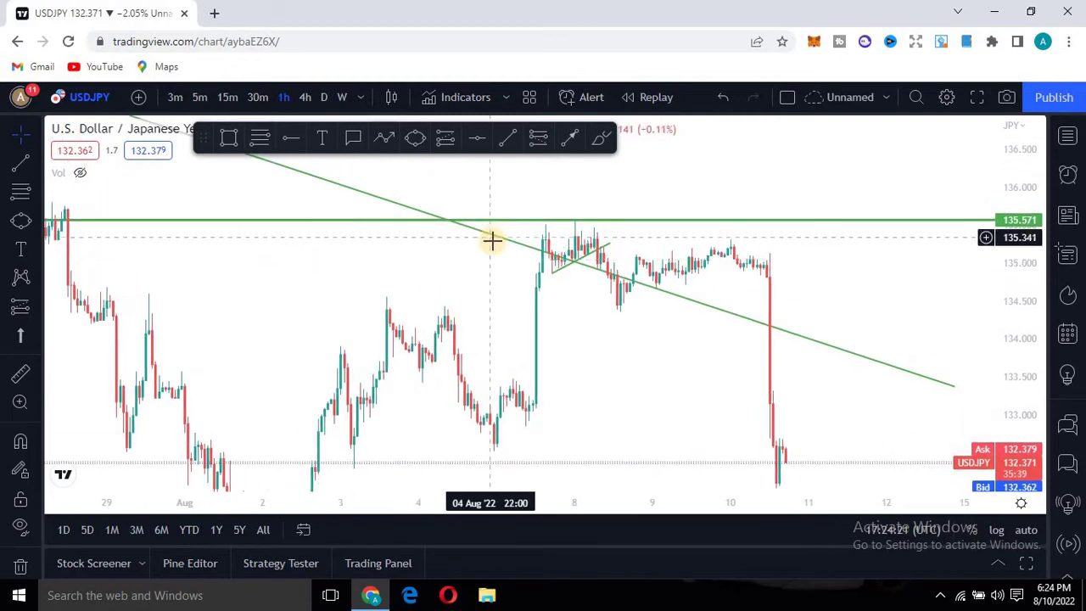
pyautogui.click(303, 97)
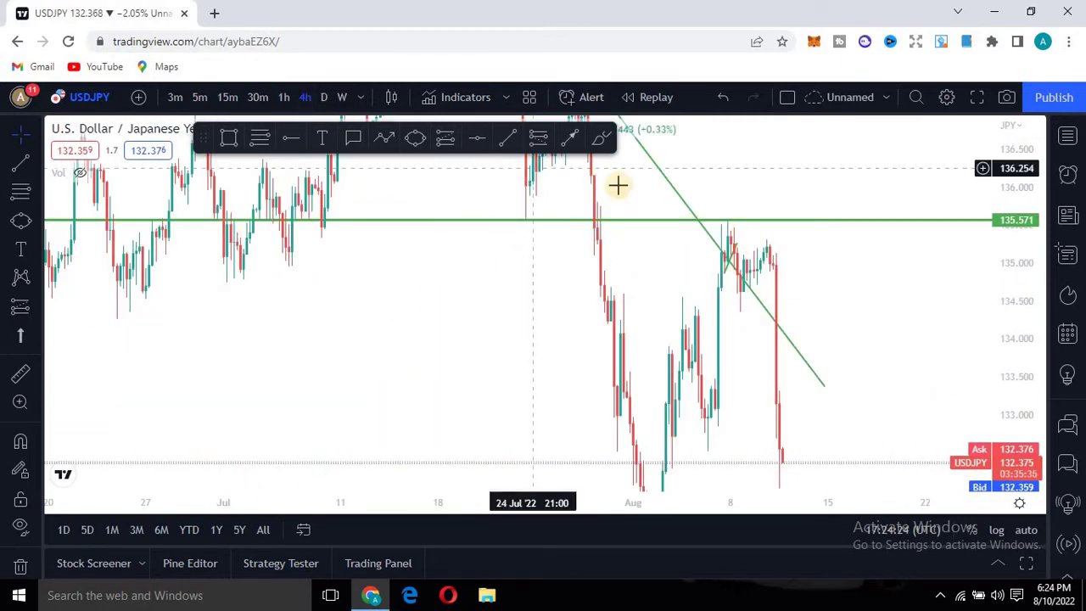
pyautogui.click(286, 99)
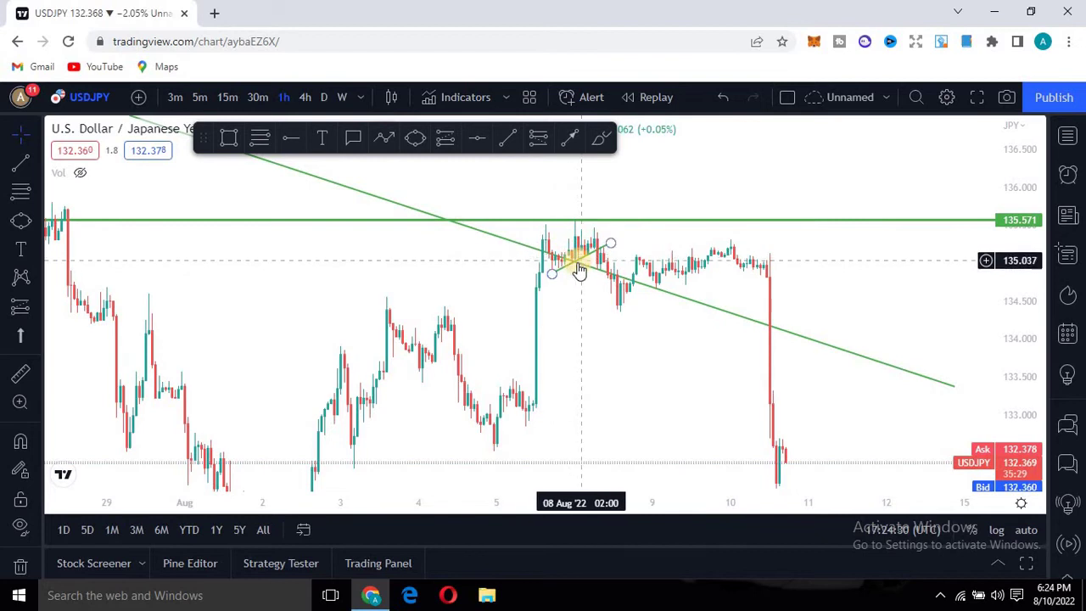
# Reposition the short ascending trend line to run from 08 Aug '22 14:00 at 134.344 to 10 Aug '22 13:00 at 135.194.
pyautogui.click(555, 280)
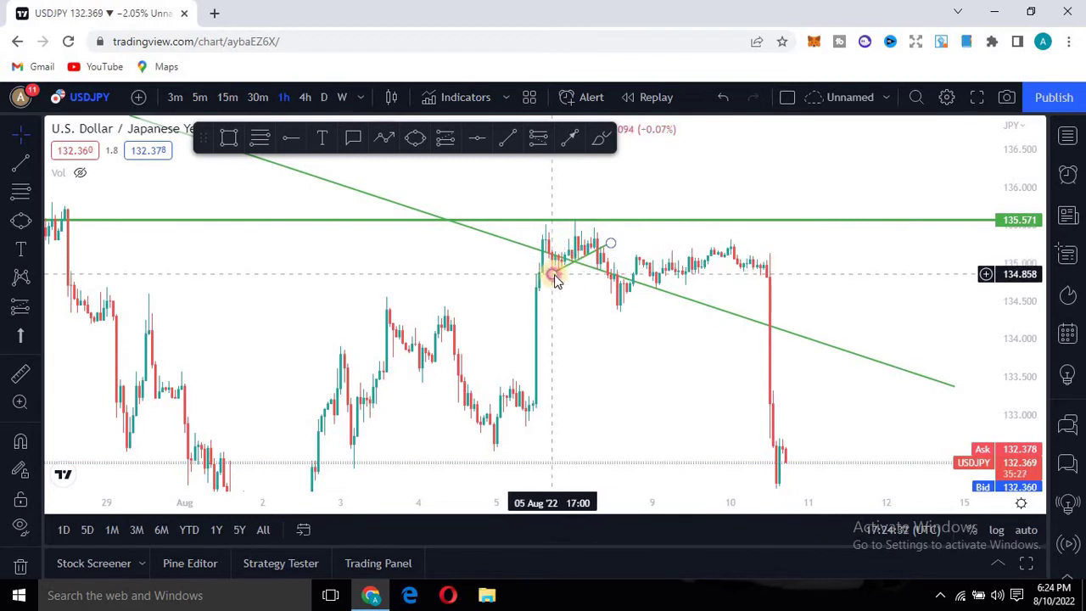
pyautogui.click(620, 314)
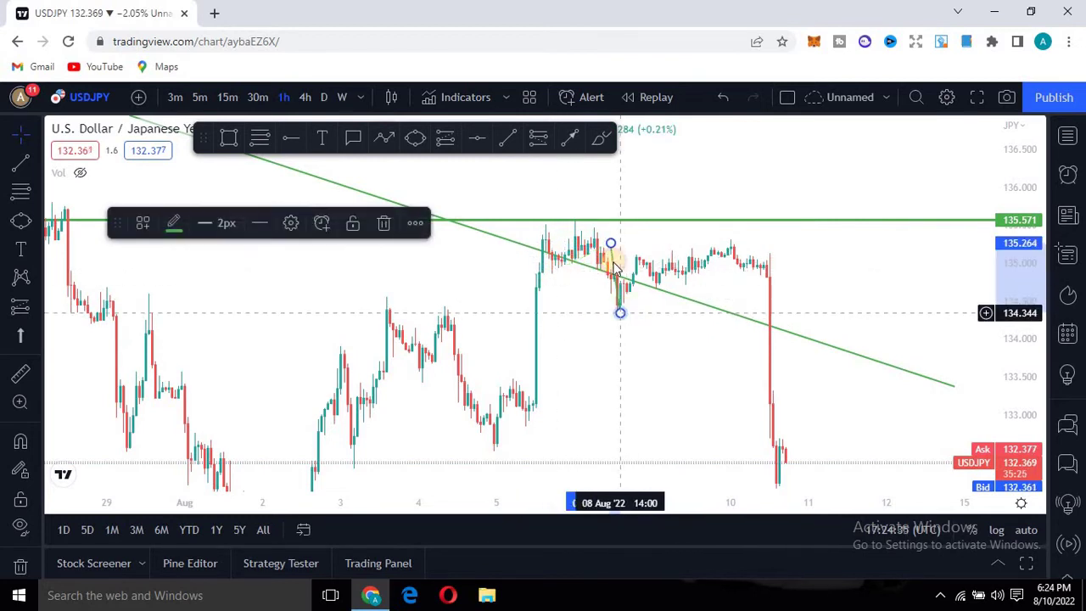
pyautogui.moveTo(614, 246); pyautogui.dragTo(774, 259)
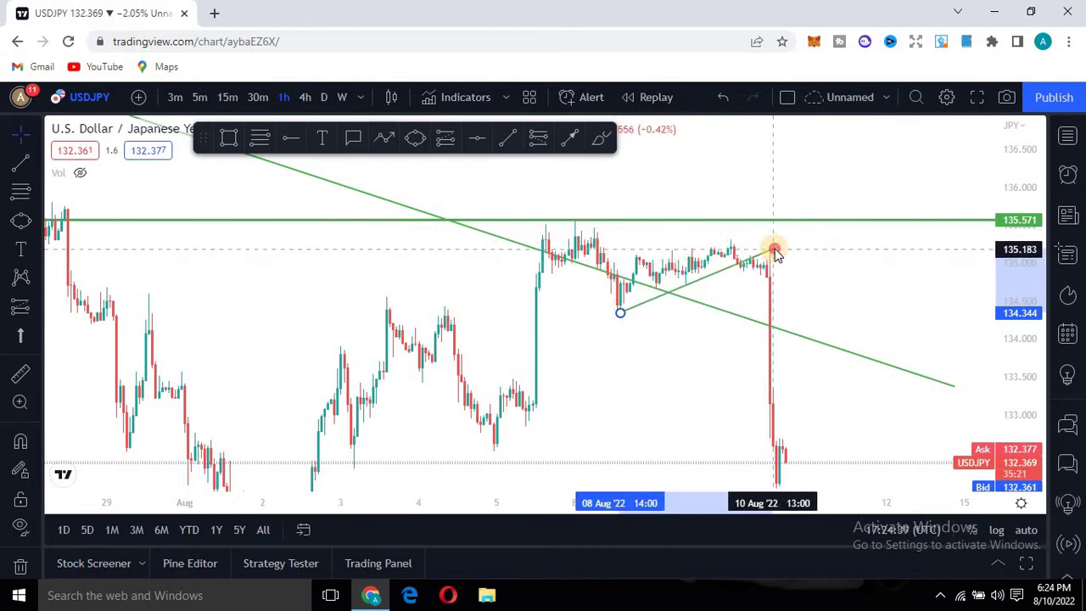
pyautogui.moveTo(775, 252); pyautogui.dragTo(772, 249)
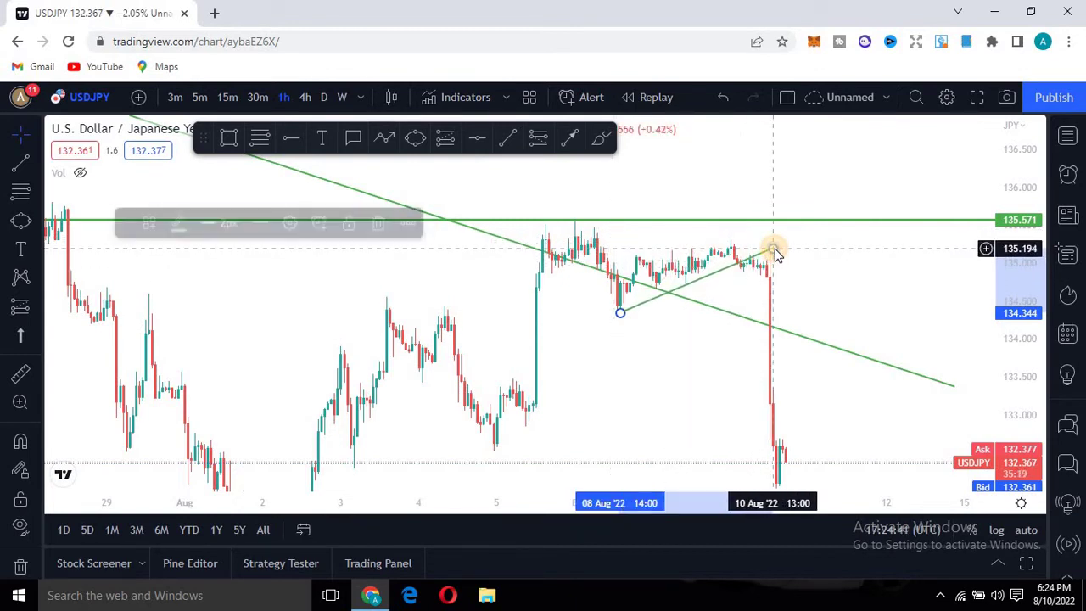
# Draw a descending trend line from the 08 Aug high at 135.551 to 10 Aug at about 135.2, and extend the ascending line to 10 Aug 14:00 at 135.215.
pyautogui.click(509, 138)
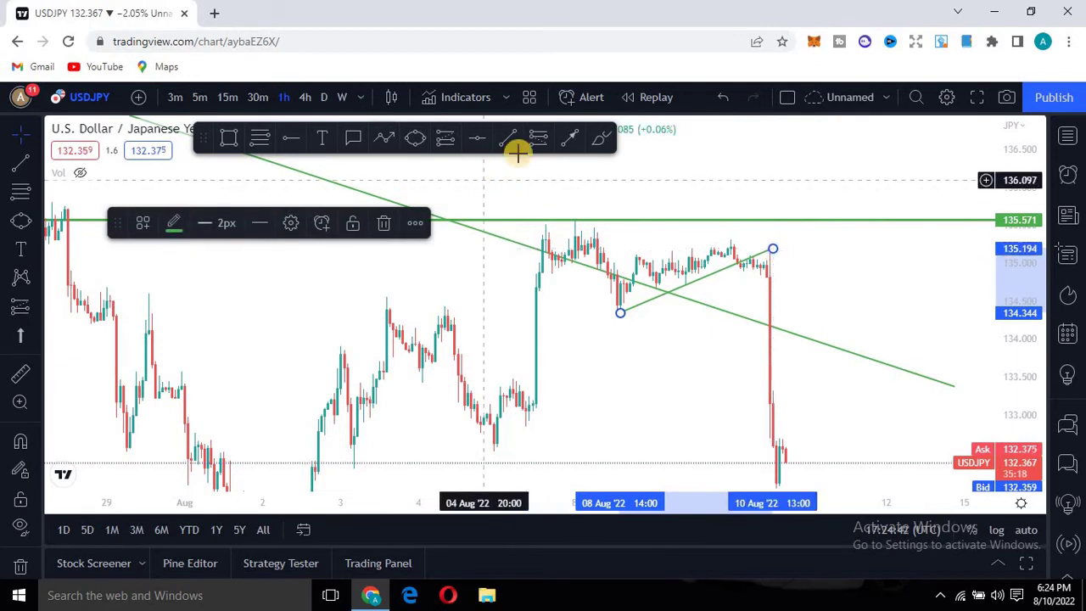
pyautogui.click(575, 222)
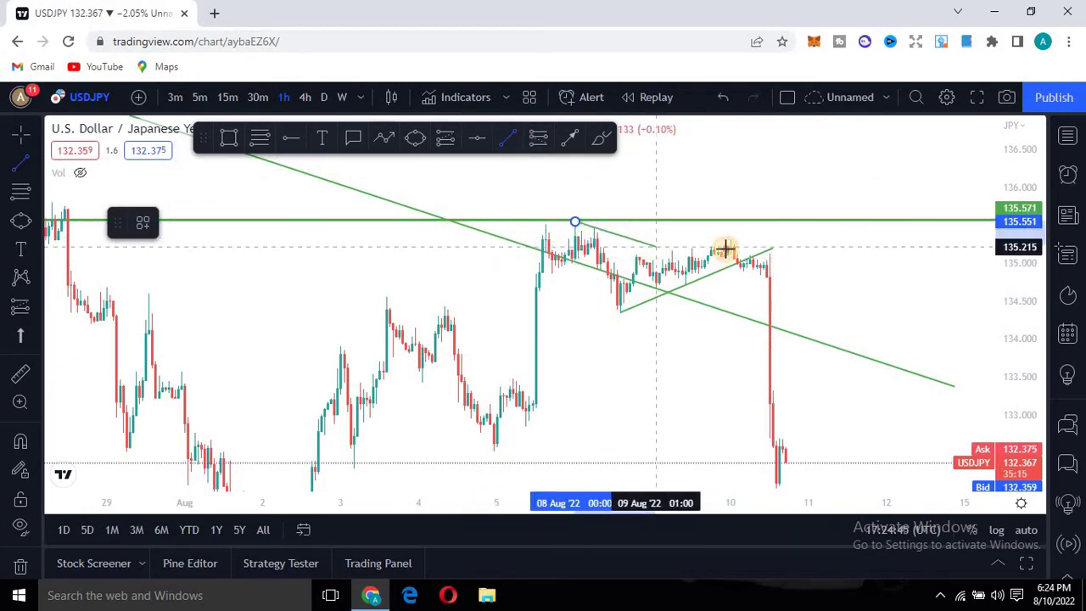
pyautogui.click(793, 246)
pyautogui.click(768, 248)
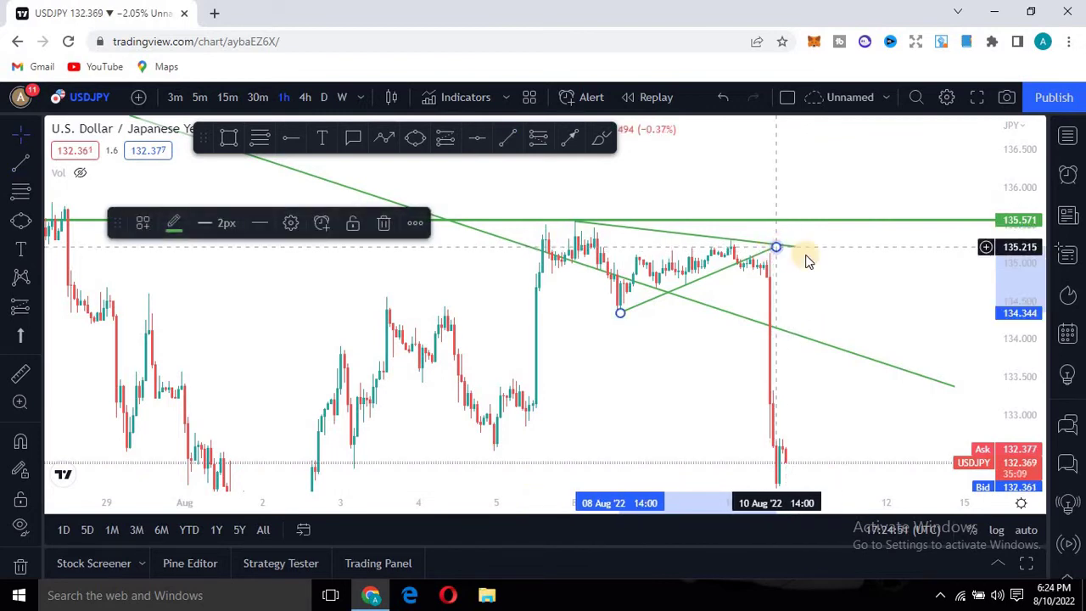
pyautogui.click(703, 301)
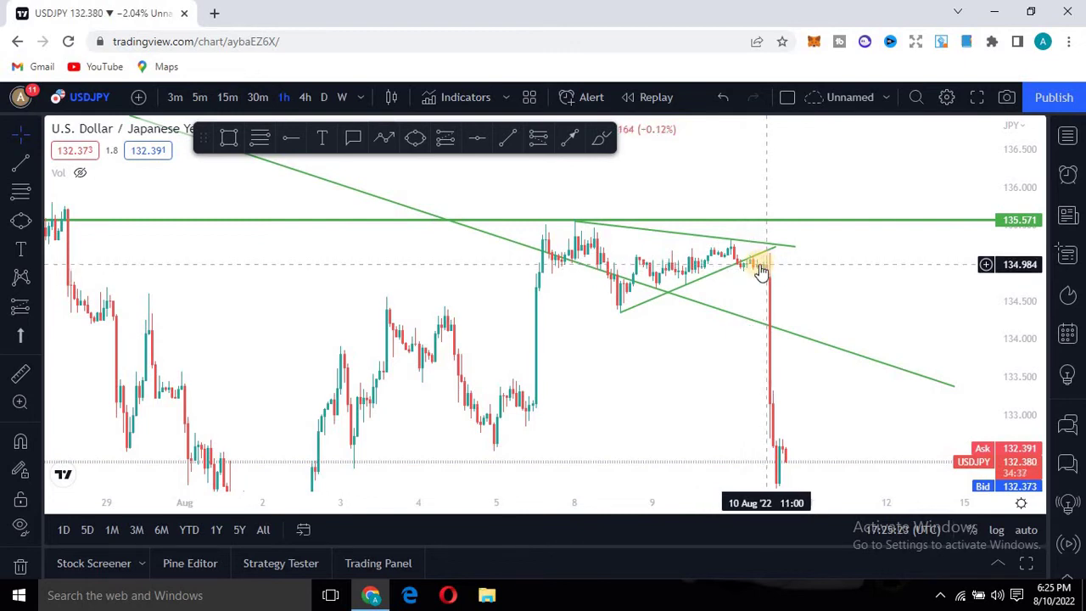
# Show the hidden volume bars on the 1-hour chart.
pyautogui.click(81, 174)
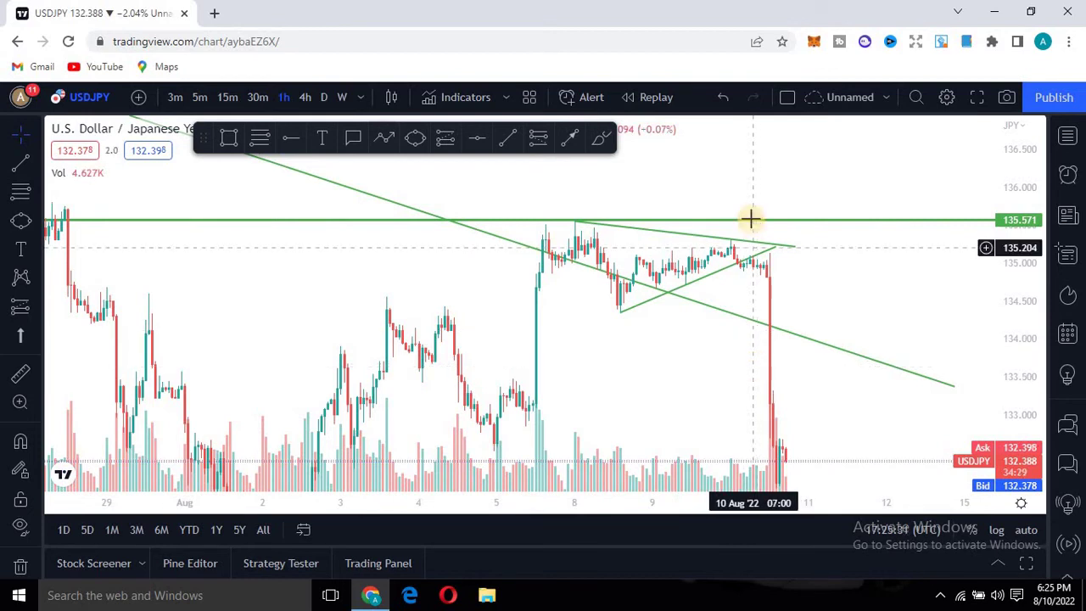
pyautogui.click(754, 262)
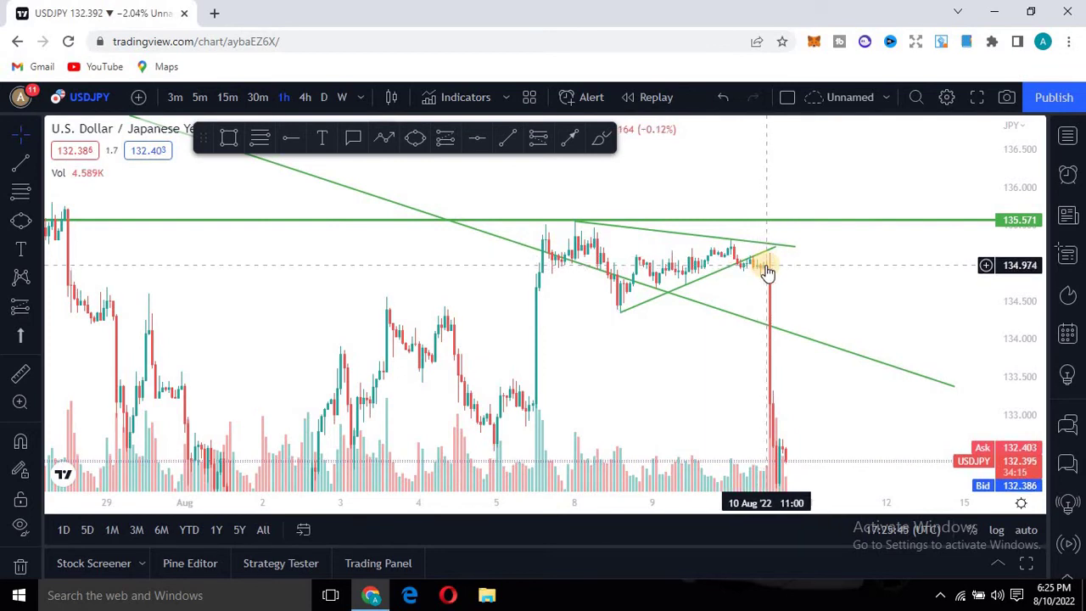
# Place a short position on the 10 Aug '22 breakdown with entry at 134.984 and stop at 135.446.
pyautogui.click(539, 141)
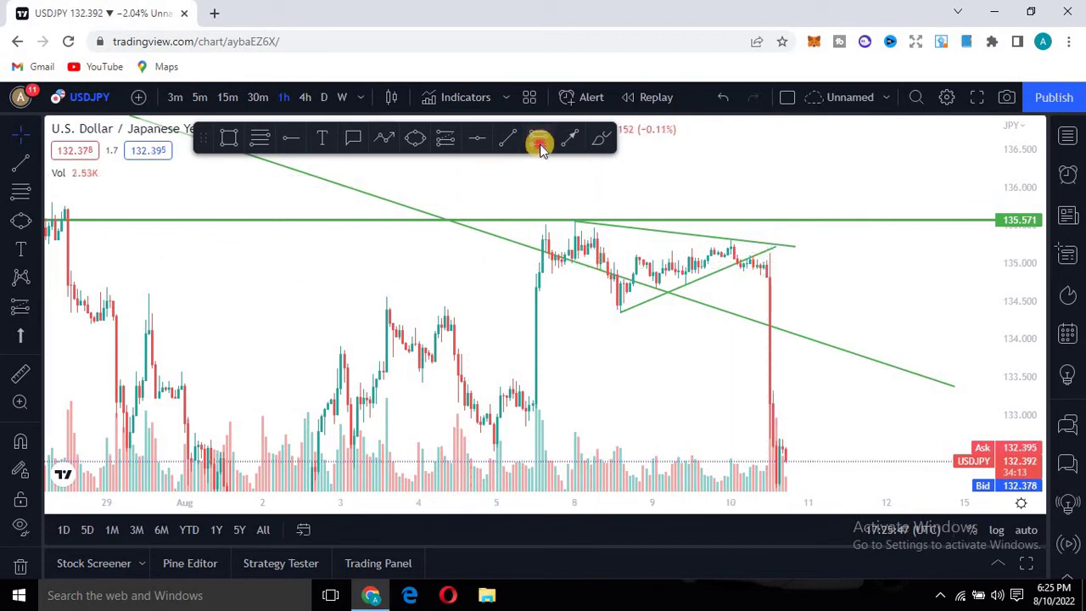
pyautogui.click(764, 263)
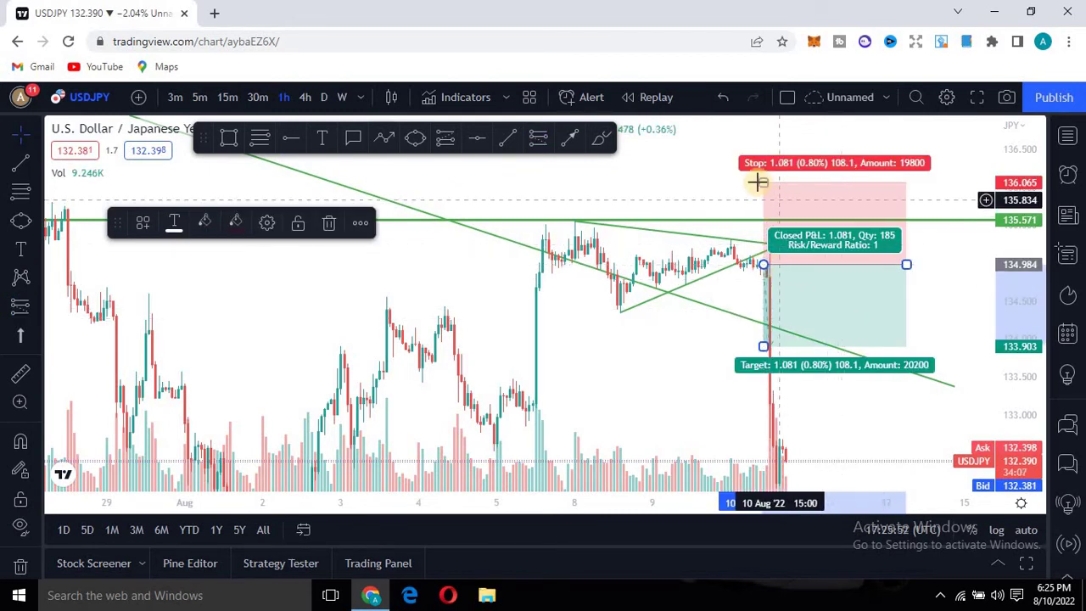
pyautogui.moveTo(763, 181); pyautogui.dragTo(750, 229)
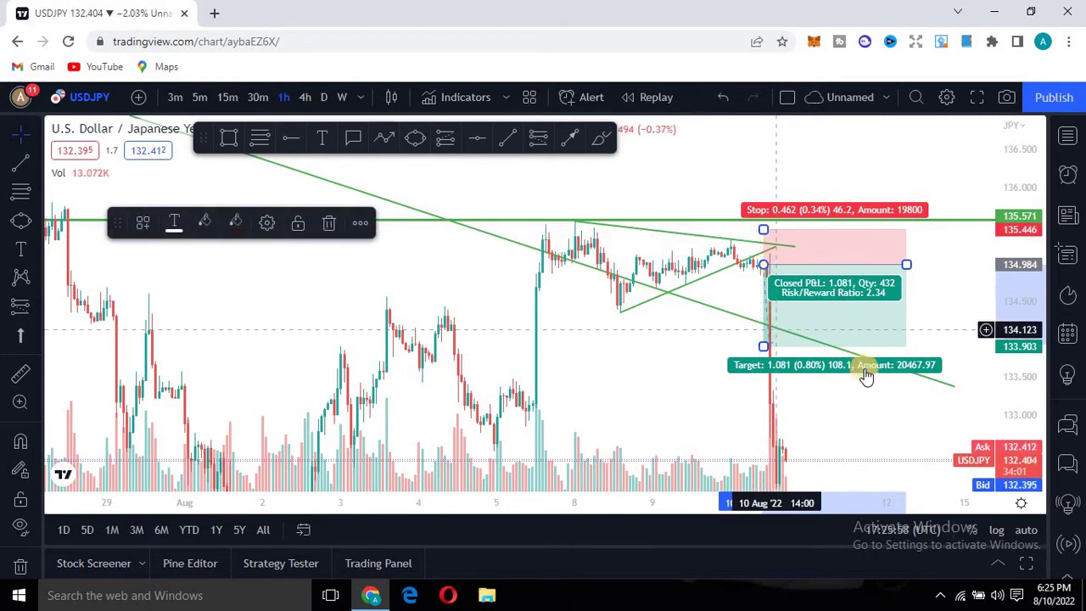
# Lower the short position's target to 132.486, near the latest candles after the 10 Aug drop.
pyautogui.moveTo(939, 279); pyautogui.dragTo(938, 225)
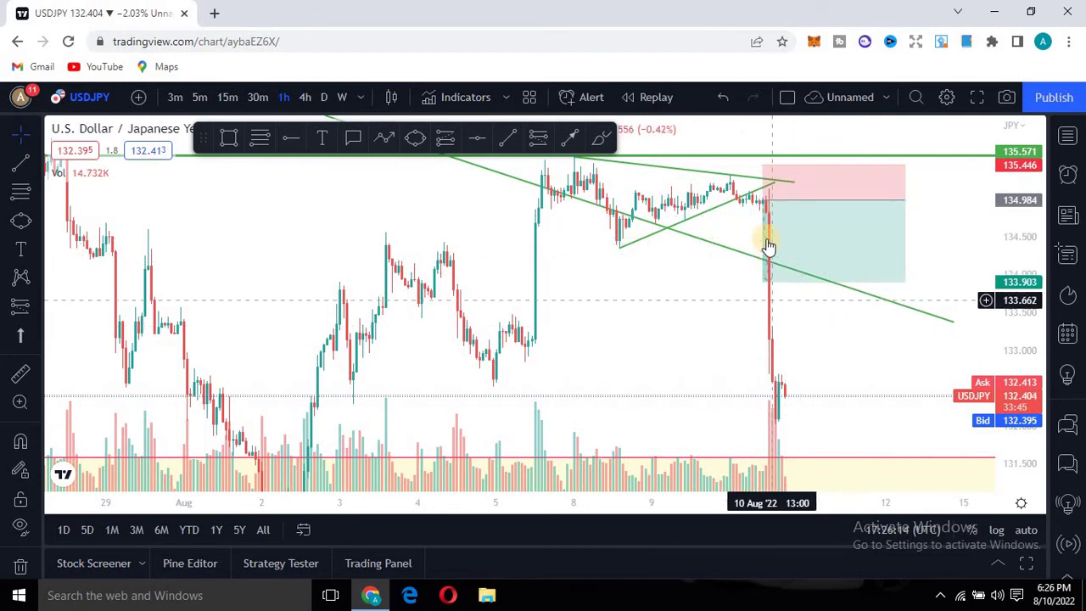
pyautogui.click(750, 209)
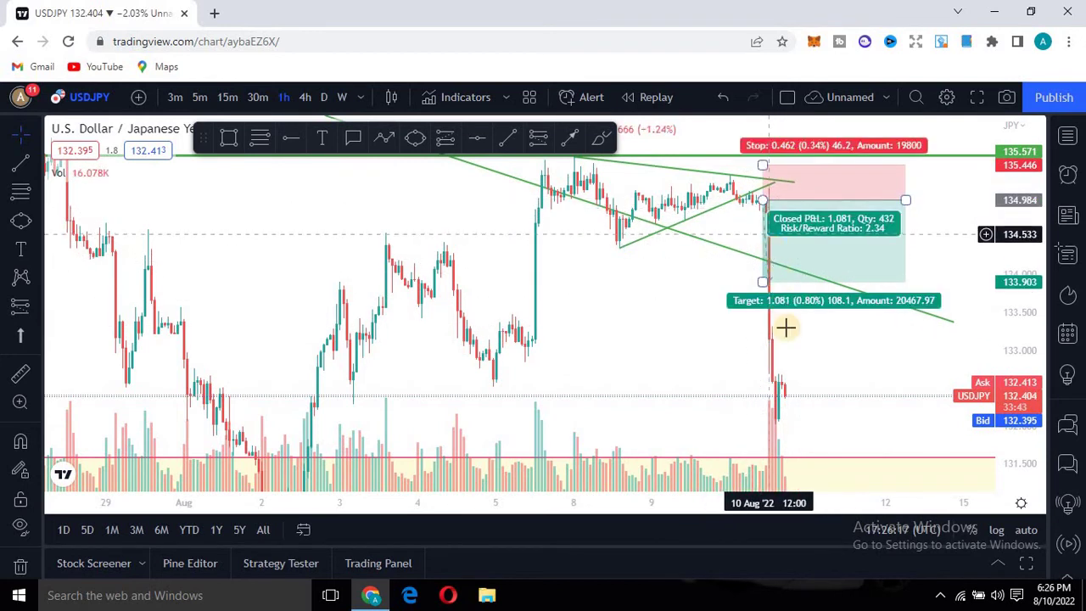
pyautogui.click(775, 286)
pyautogui.click(776, 333)
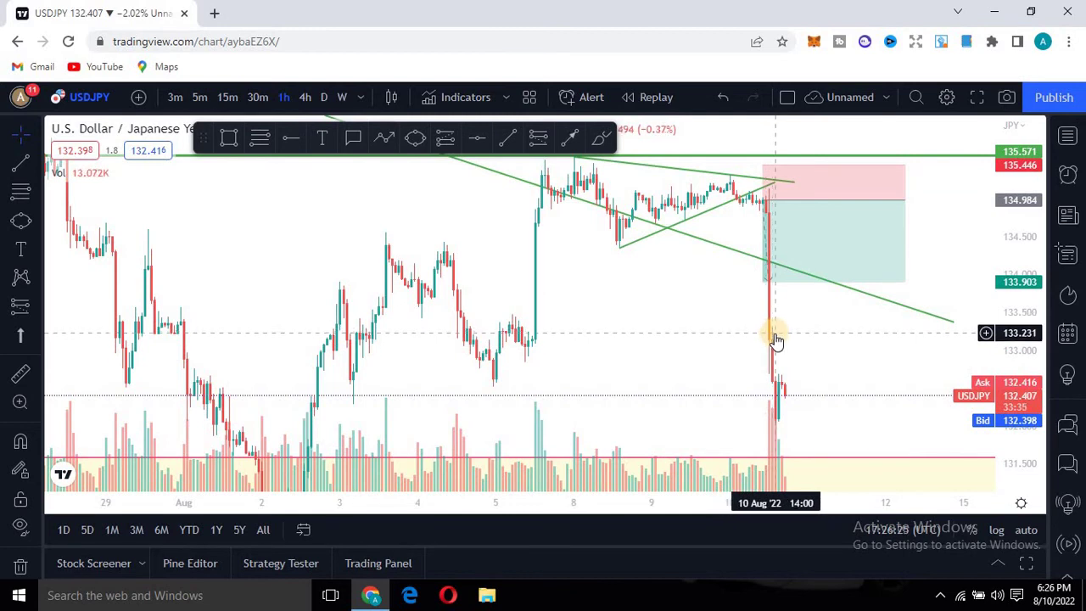
pyautogui.click(770, 282)
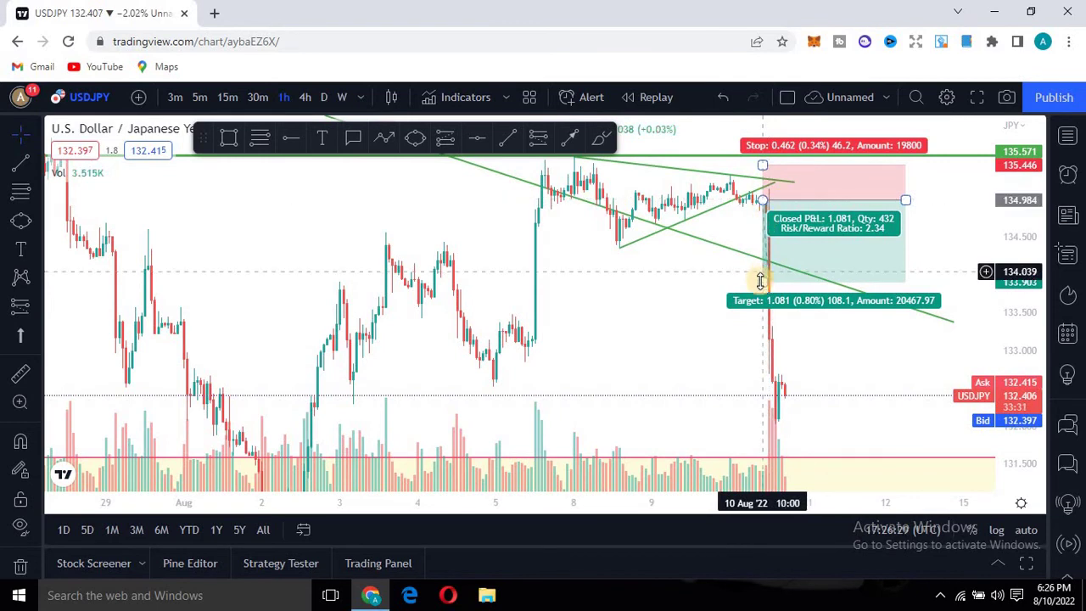
pyautogui.moveTo(761, 282); pyautogui.dragTo(787, 389)
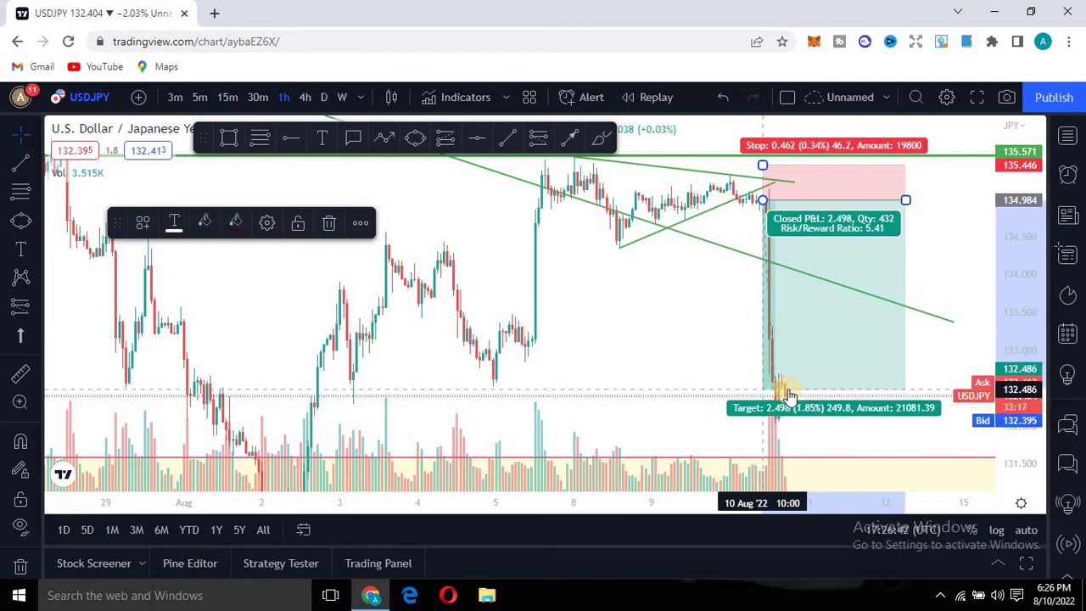